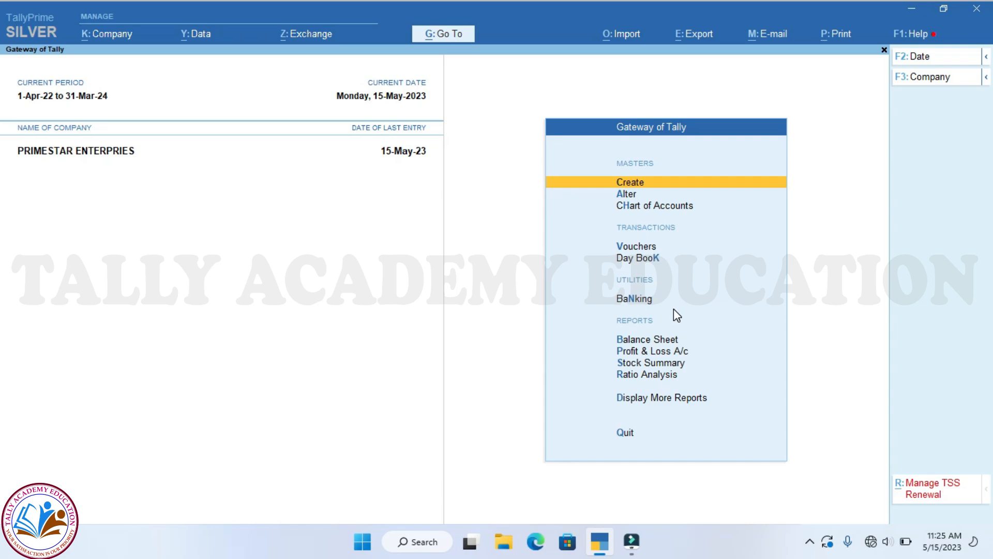
# - Start a new ledger and name it 'Installation Service Charge'
pyautogui.press('Return')
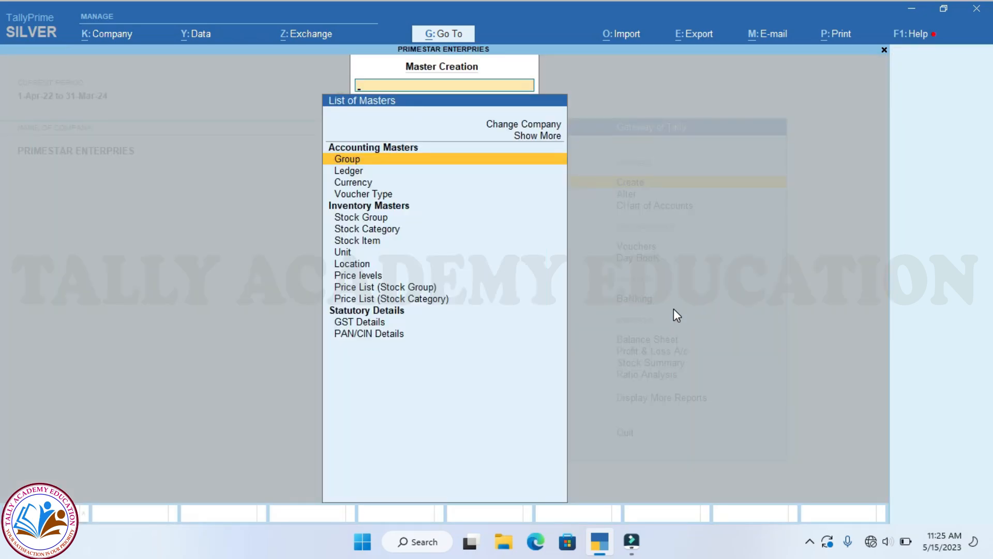
pyautogui.press('Down')
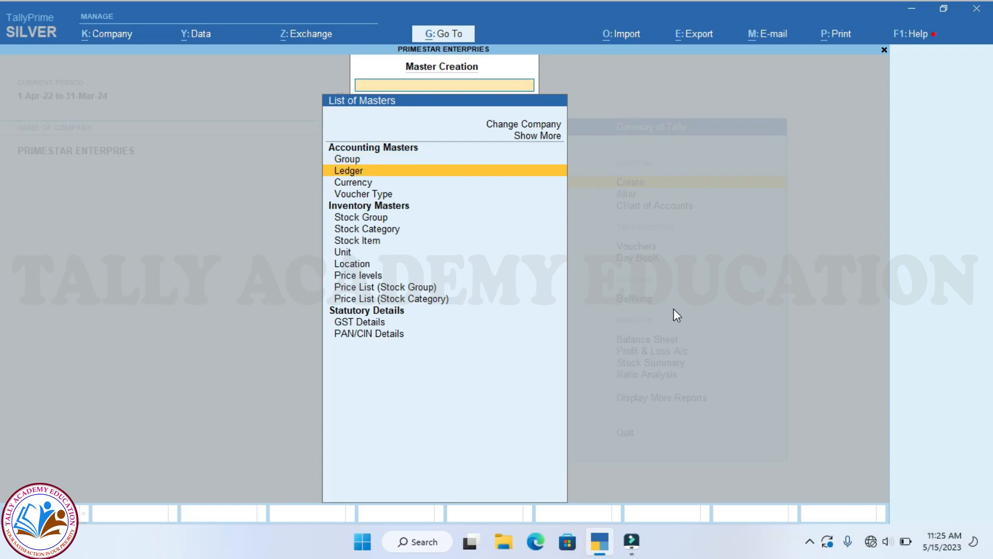
pyautogui.press('Return')
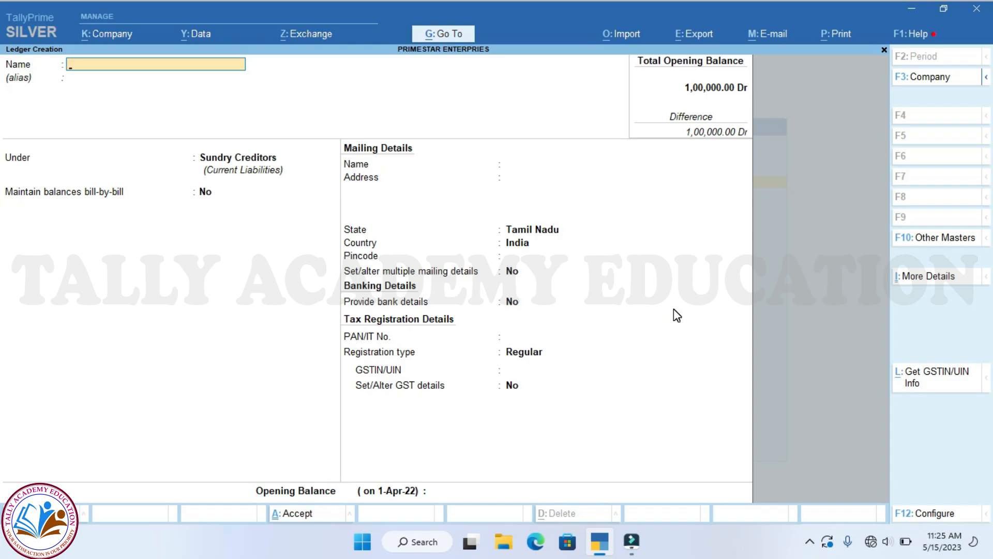
pyautogui.write('Installation Service')
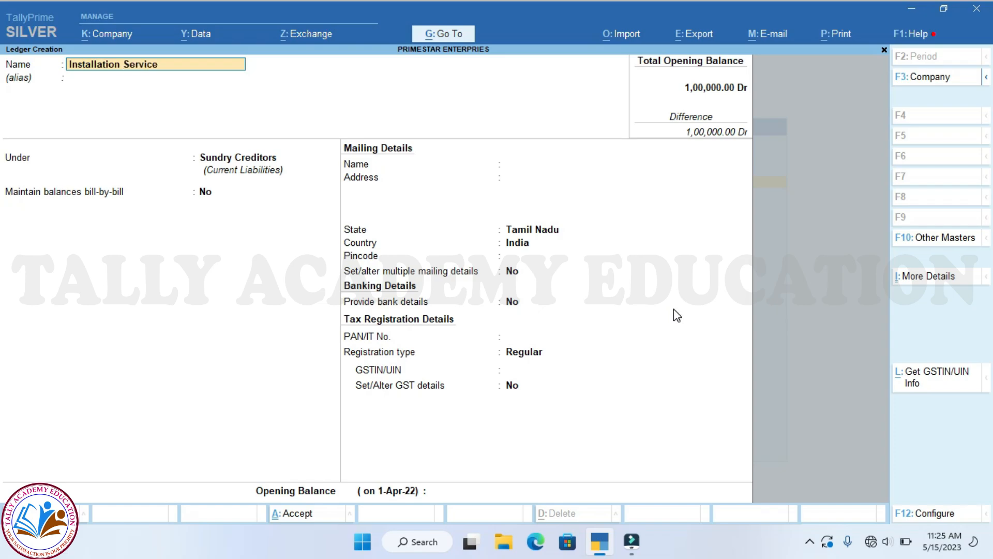
pyautogui.write(' Charges')
# - Place the ledger under Indirect Expenses as type Not Applicable, and turn on its GST details
pyautogui.press('Return')
pyautogui.press('Return')
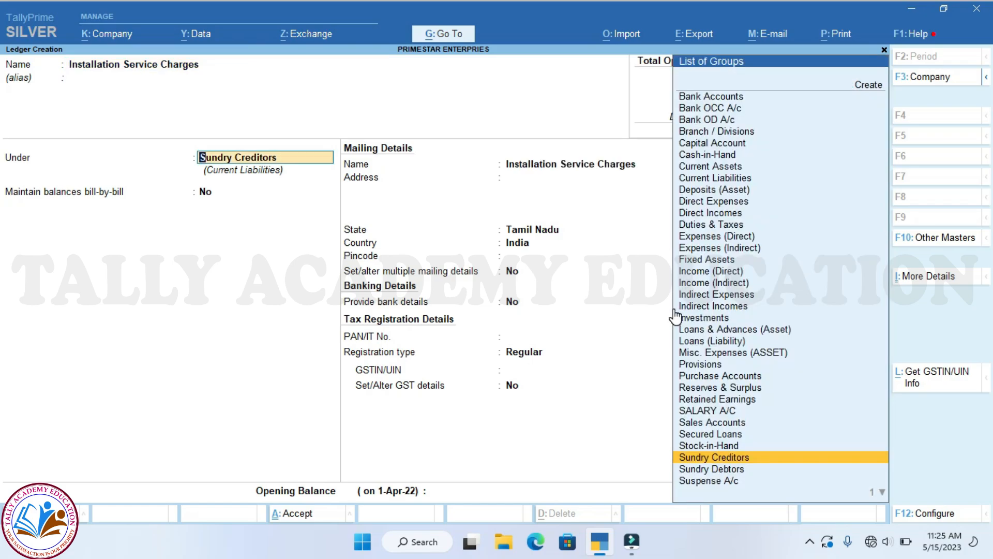
pyautogui.write('Indi')
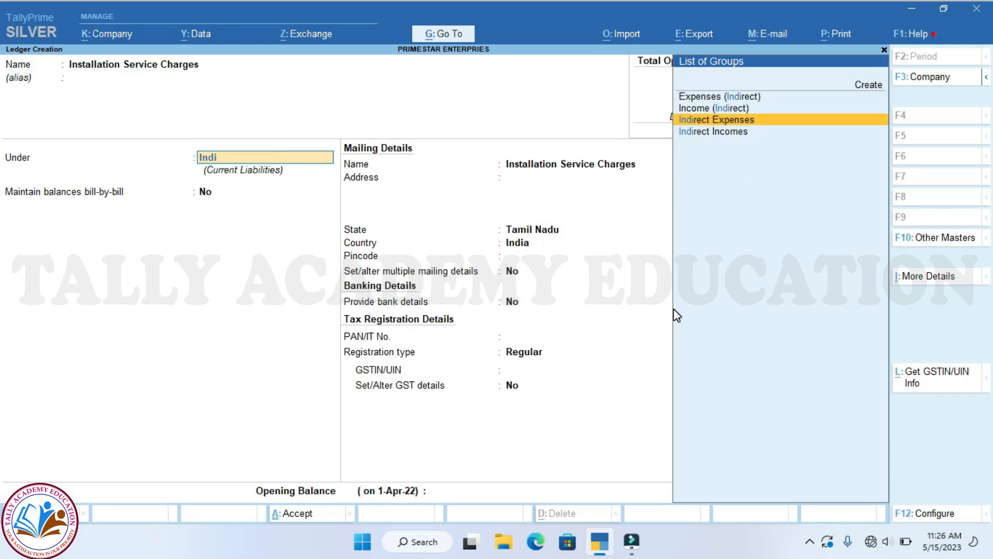
pyautogui.press('Return')
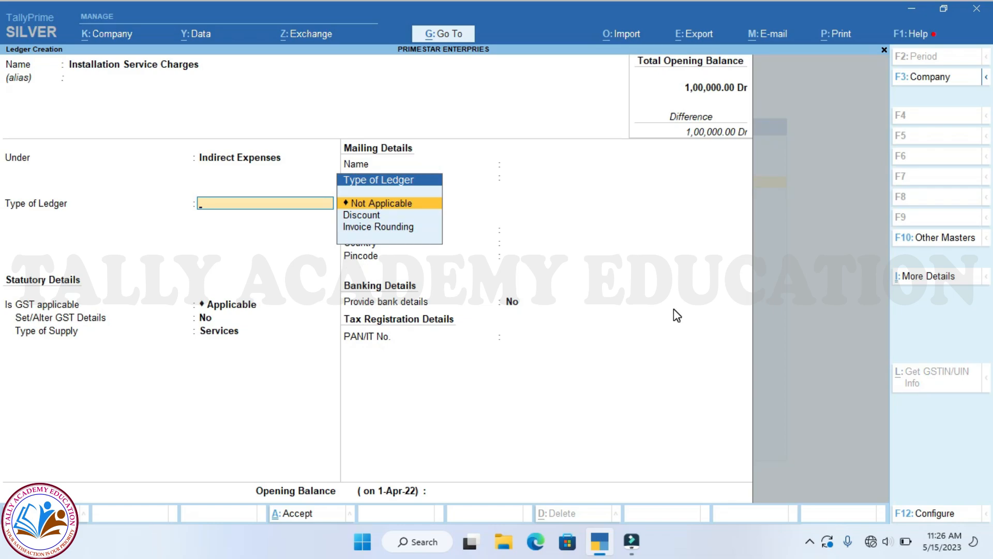
pyautogui.press('Return')
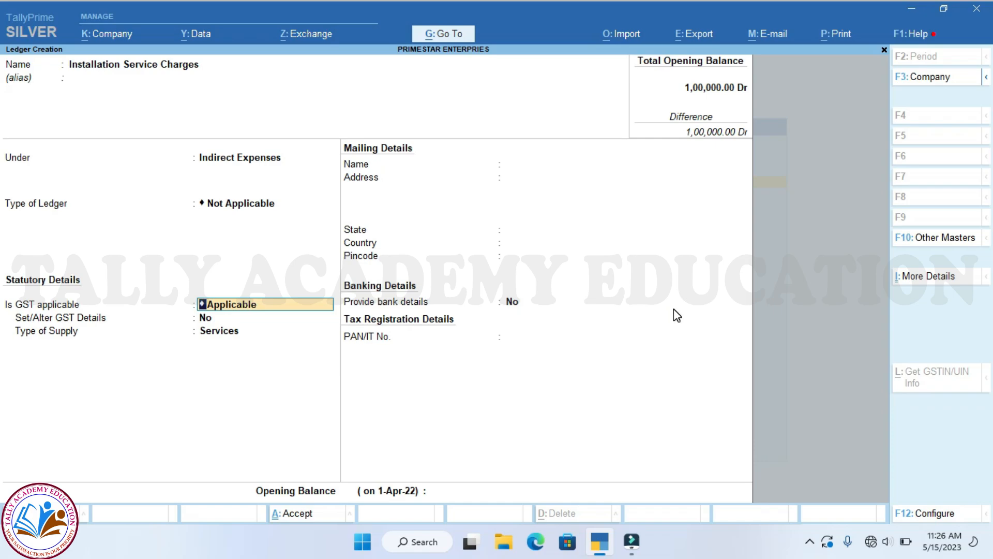
pyautogui.press('Return')
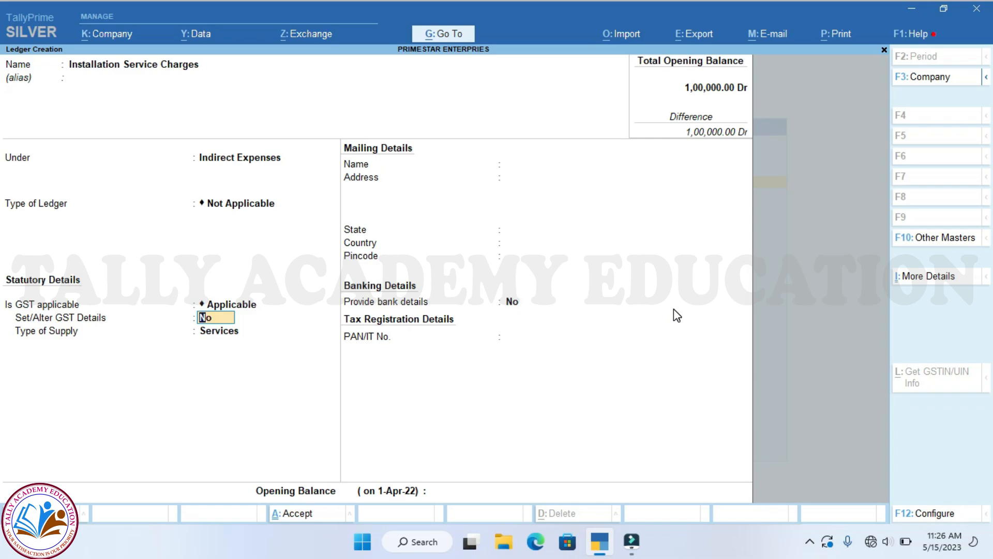
pyautogui.write('yes')
pyautogui.press('Return')
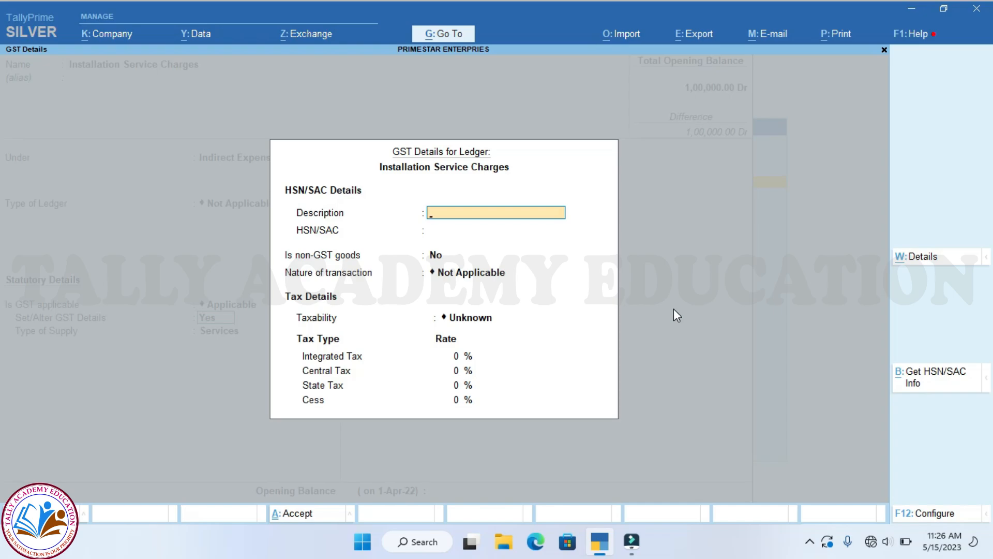
# - Enter SAC 9987, nature Purchase Taxable and 18% integrated tax in the GST details
pyautogui.press('Return')
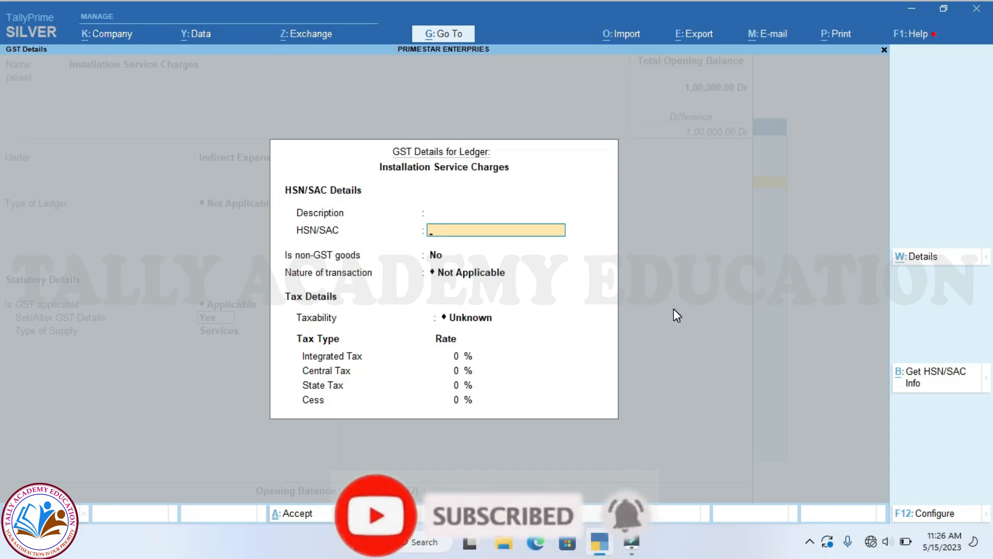
pyautogui.write('9987')
pyautogui.press('Return')
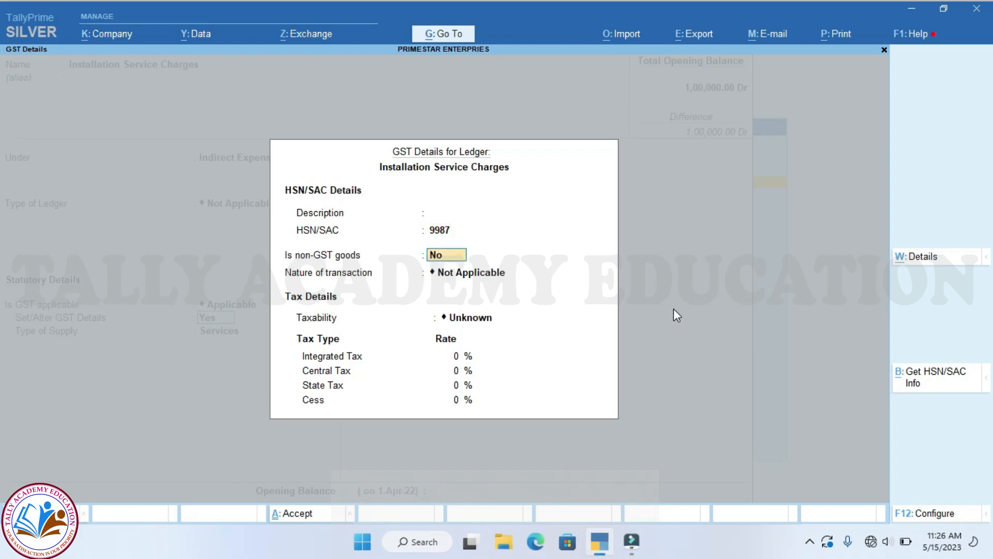
pyautogui.press('Return')
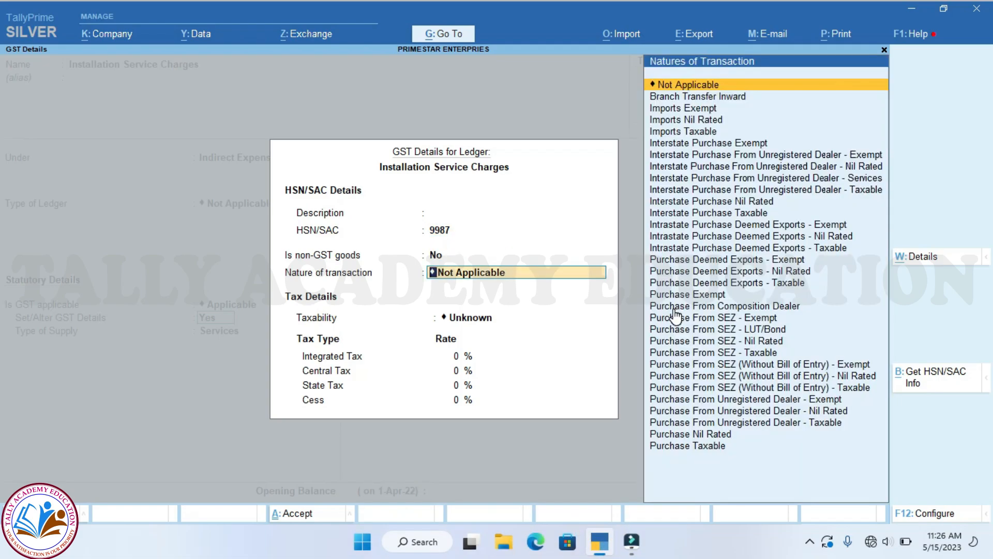
pyautogui.press('Down')
pyautogui.press('Down')
pyautogui.press('Down')
pyautogui.press('Down')
pyautogui.press('Down')
pyautogui.press('Down')
pyautogui.press('Down')
pyautogui.press('Down')
pyautogui.press('Down')
pyautogui.press('Down')
pyautogui.press('Down')
pyautogui.press('Down')
pyautogui.press('Down')
pyautogui.press('Down')
pyautogui.press('Down')
pyautogui.press('Down')
pyautogui.press('Down')
pyautogui.press('Down')
pyautogui.press('Down')
pyautogui.press('Down')
pyautogui.press('Down')
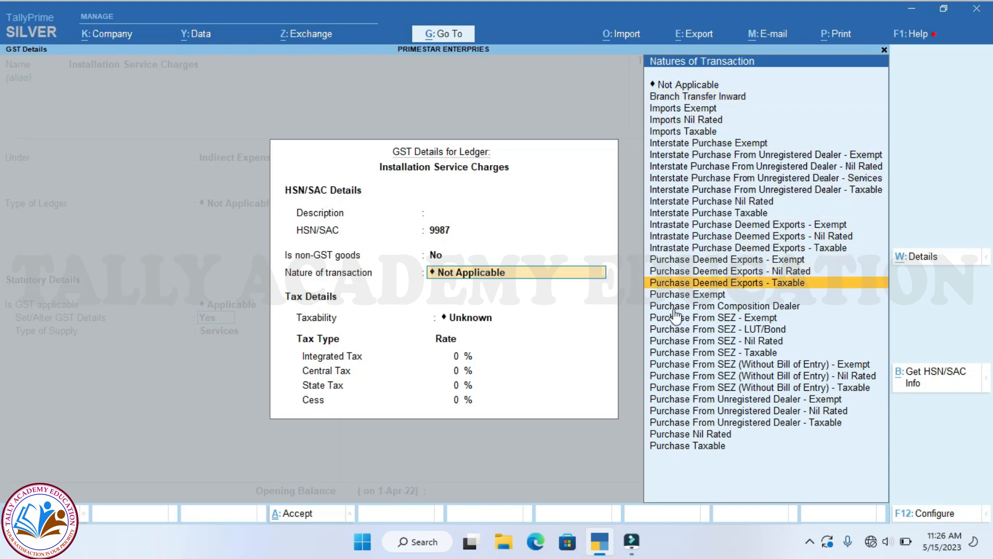
pyautogui.press('Down')
pyautogui.press('Down')
pyautogui.press('Down')
pyautogui.press('Down')
pyautogui.press('Down')
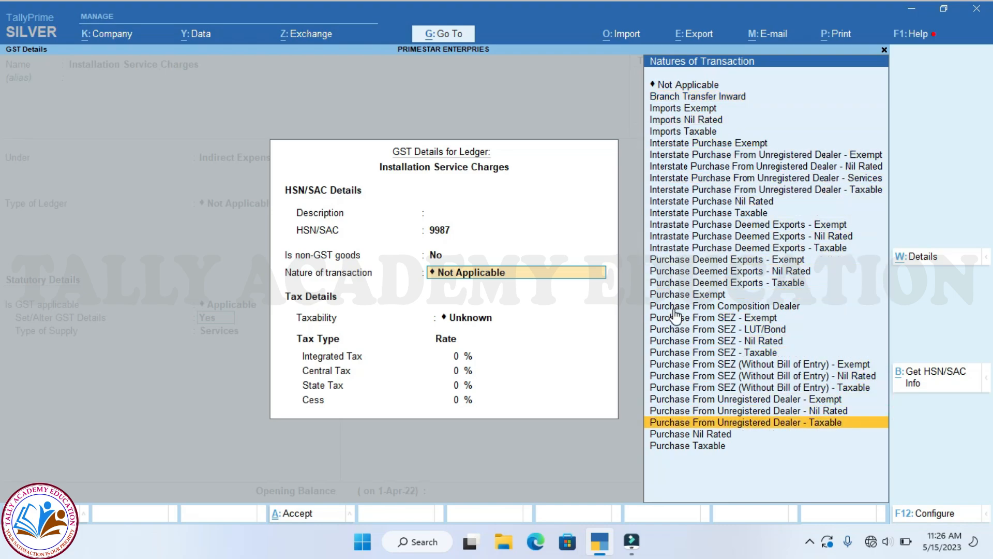
pyautogui.press('Return')
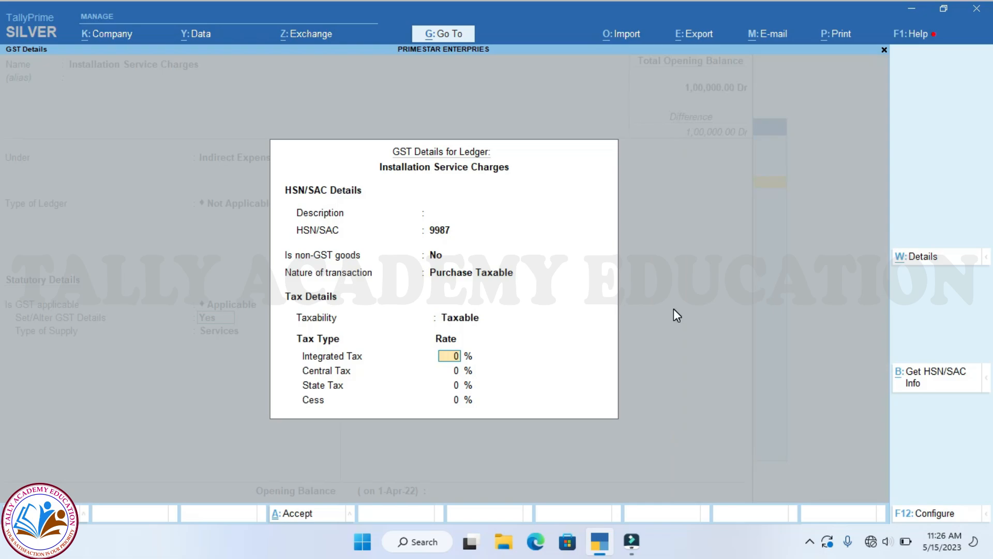
pyautogui.write('18')
pyautogui.press('Return')
pyautogui.press('Return')
pyautogui.press('Return')
pyautogui.press('Return')
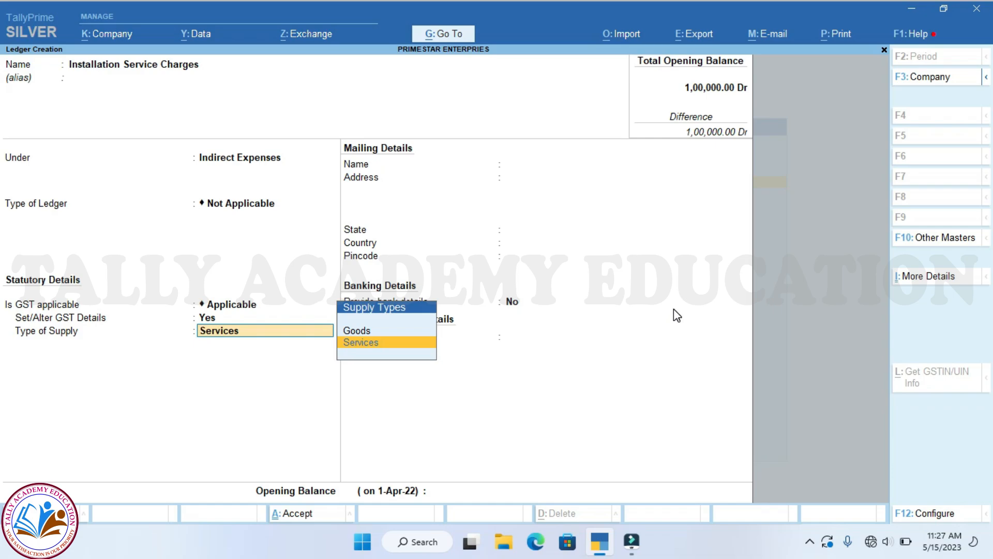
# - Keep Services as the supply type, leave the opening balance blank, and finish the ledger
pyautogui.press('Return')
pyautogui.press('Return')
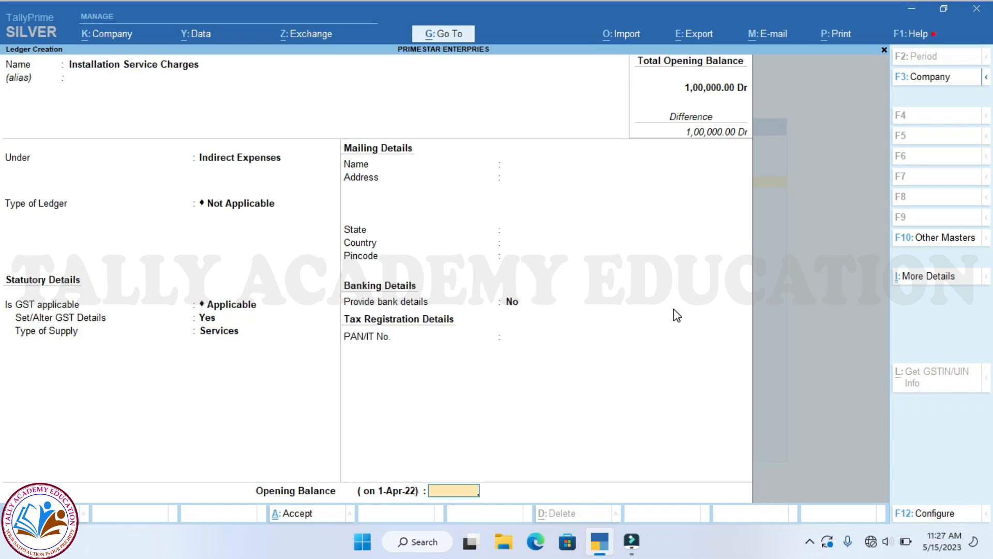
pyautogui.press('Return')
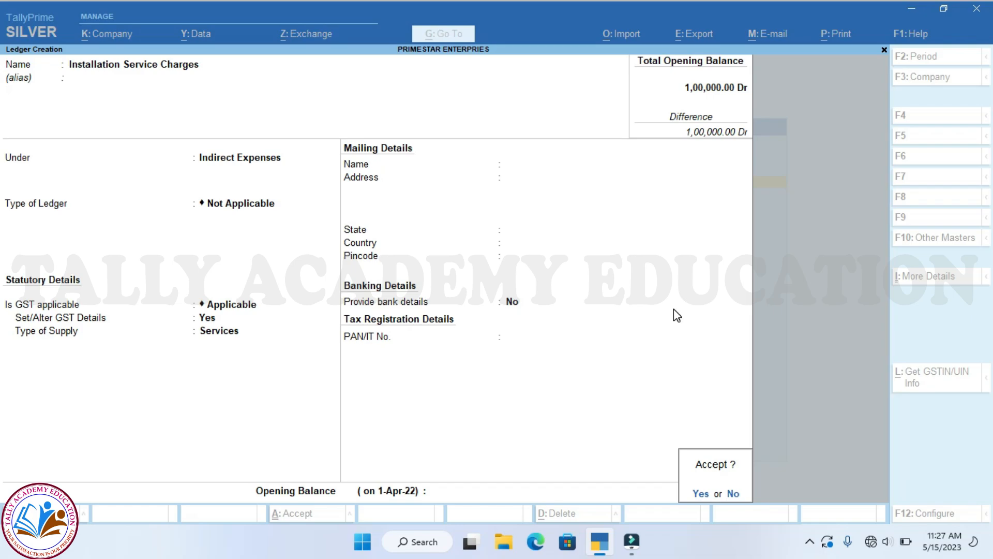
pyautogui.press('Return')
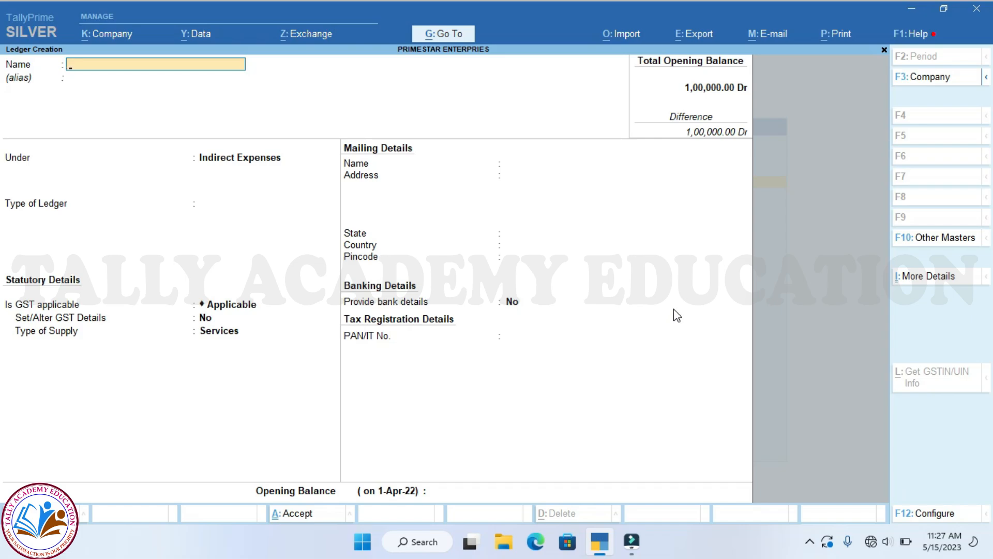
# - Create ledger KMS POWER LTD under Sundry Creditors with bill-by-bill tracking on
pyautogui.write('KMS POWER LTD')
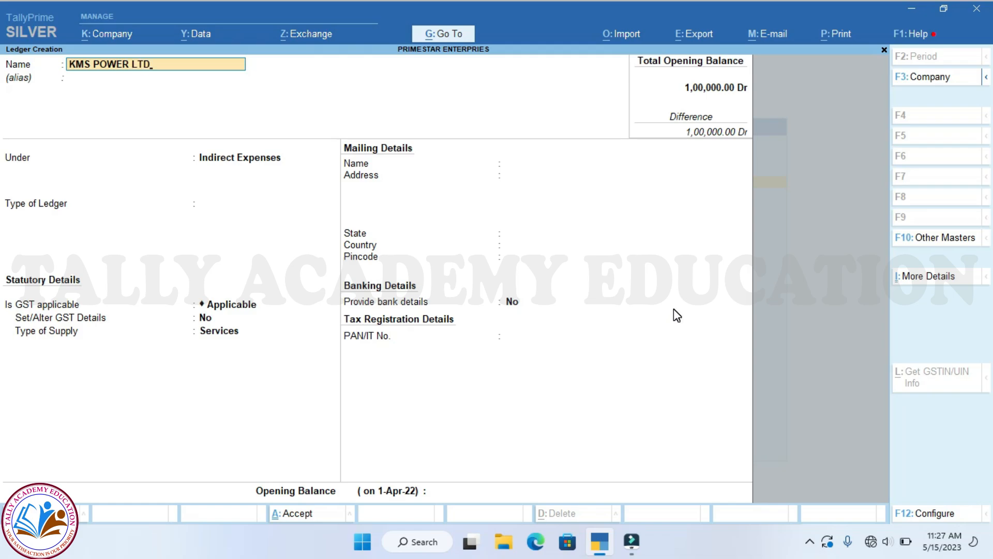
pyautogui.press('Return')
pyautogui.press('Return')
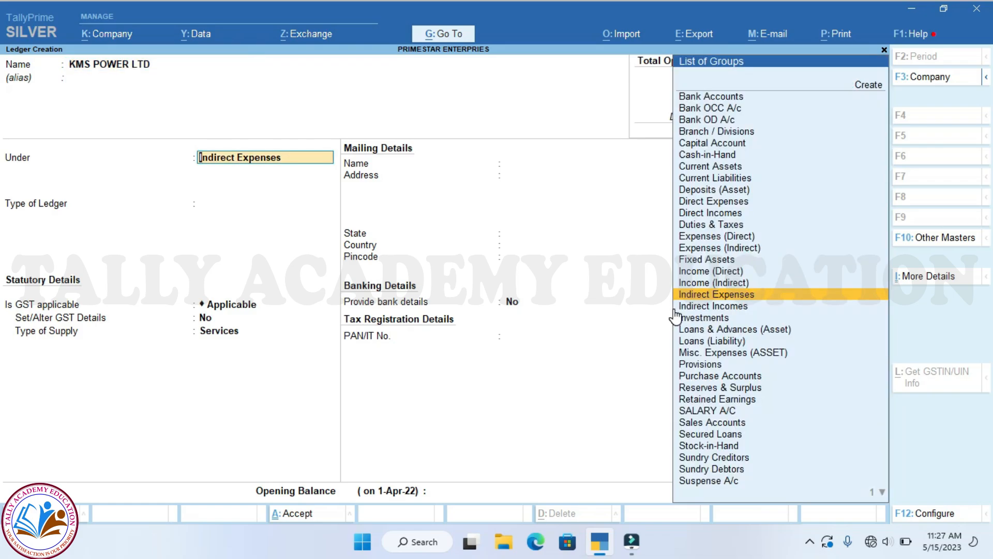
pyautogui.write('SUND')
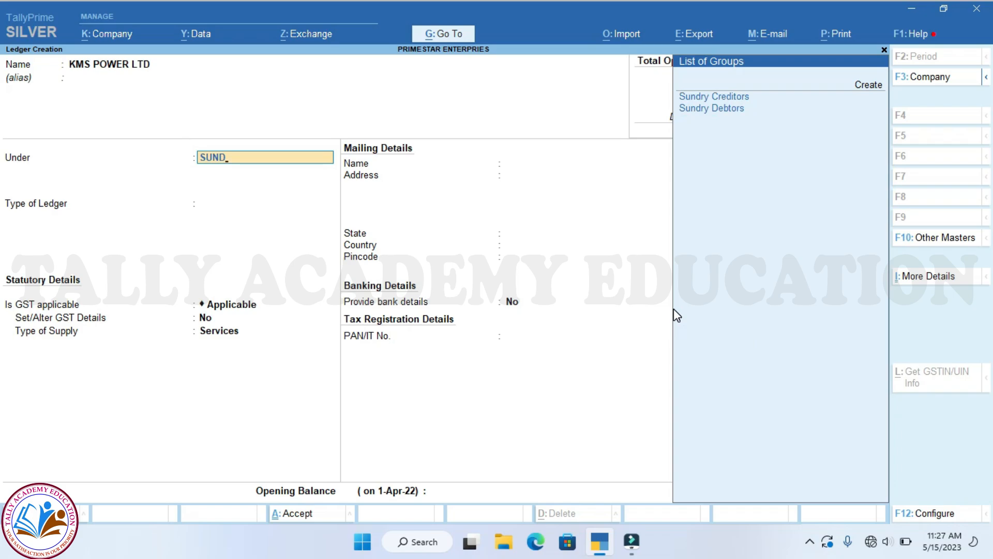
pyautogui.press('Return')
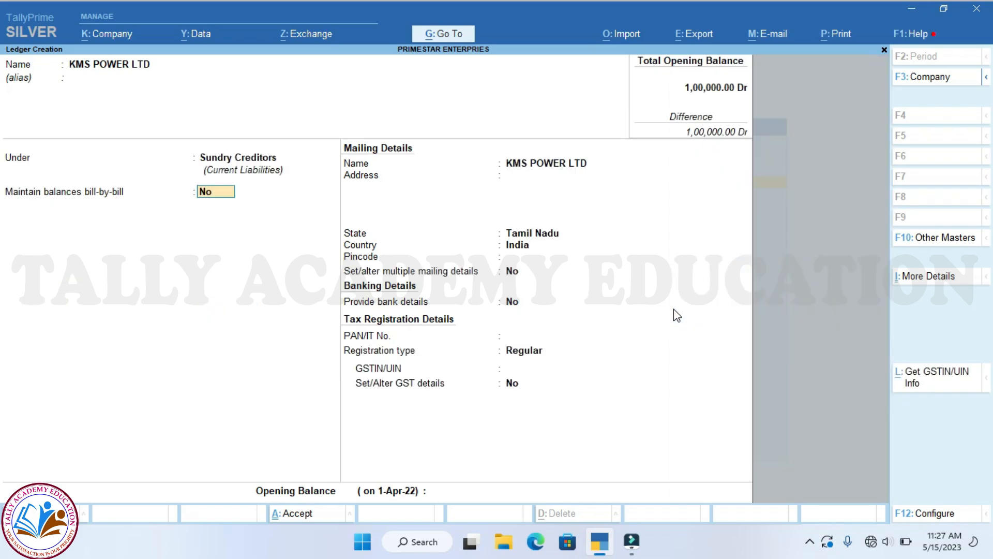
pyautogui.write('YES')
pyautogui.press('Return')
pyautogui.press('Return')
pyautogui.press('Return')
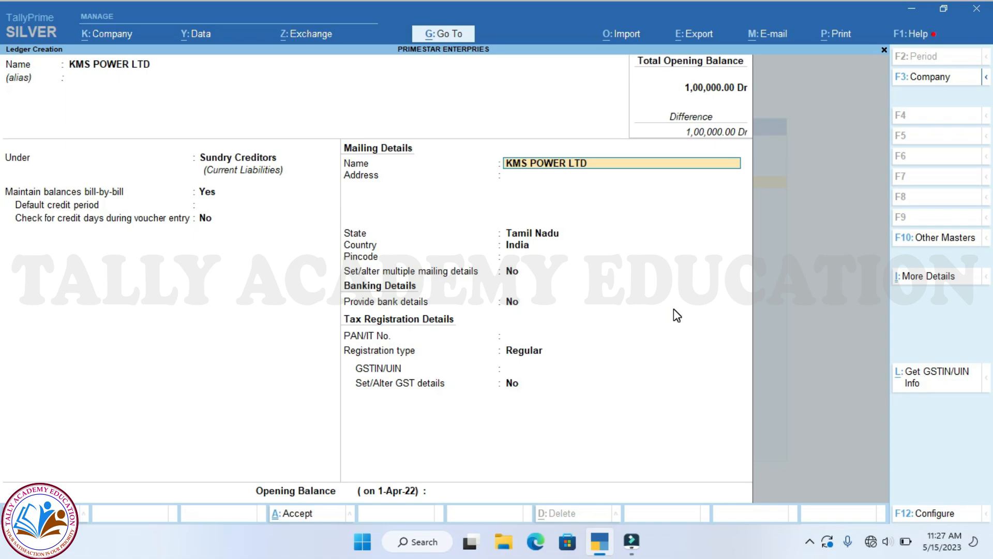
# - Enter the supplier's two-line Tambaram address and keep Tamil Nadu as the state
pyautogui.press('Return')
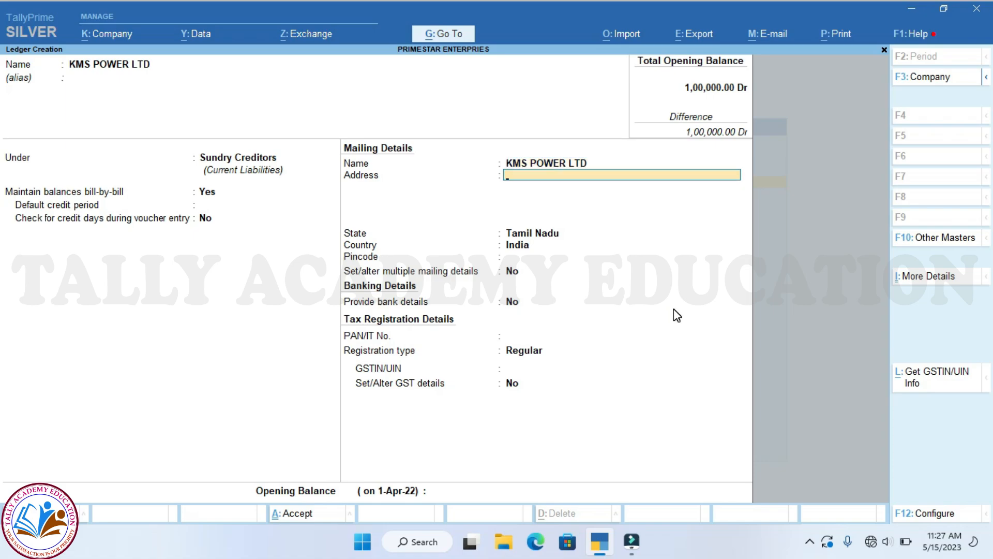
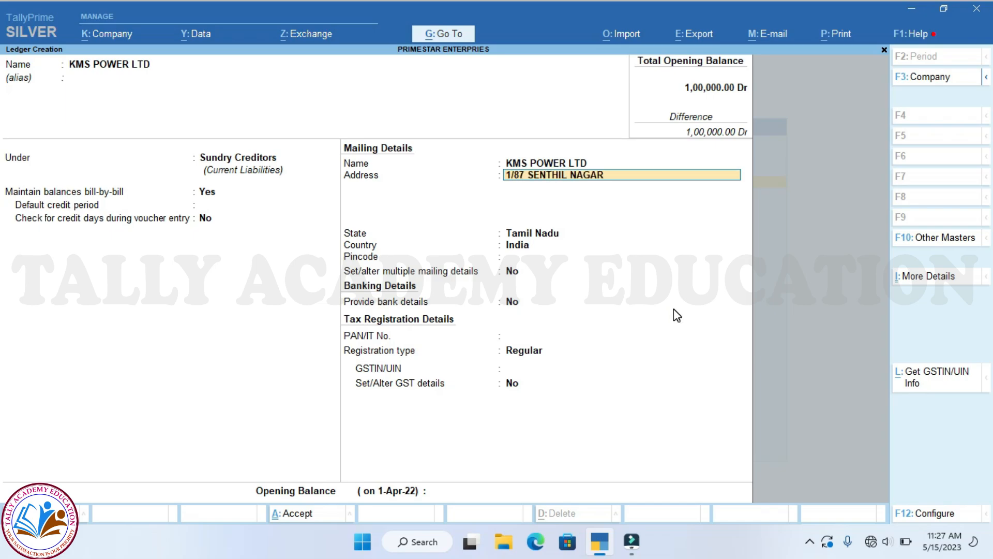
pyautogui.press('Return')
pyautogui.write('TA')
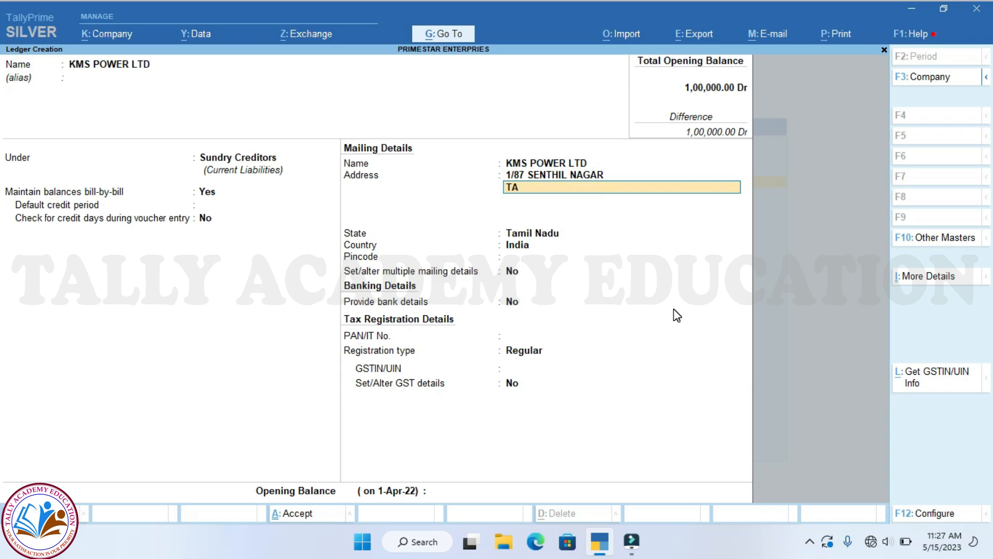
pyautogui.write('MBARAM')
pyautogui.press('Return')
pyautogui.press('Return')
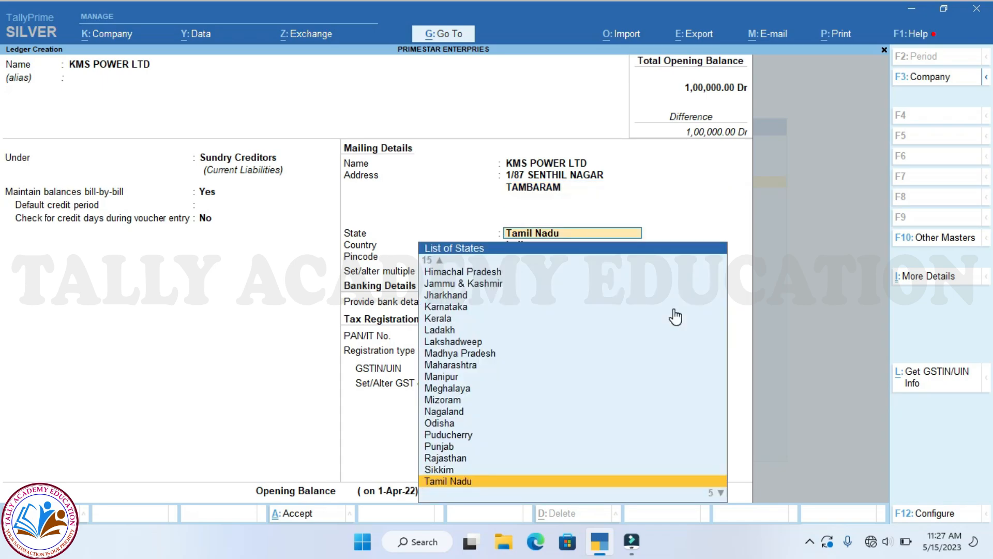
pyautogui.press('Return')
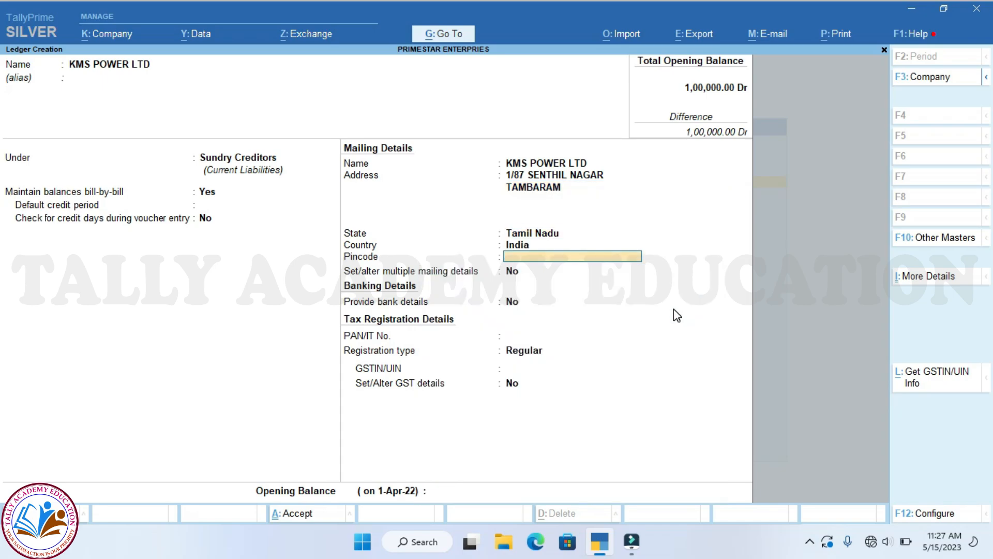
pyautogui.press('Return')
pyautogui.press('Return')
# - Keep Regular GST registration, enter the supplier's GSTIN, and save the ledger
pyautogui.press('Up')
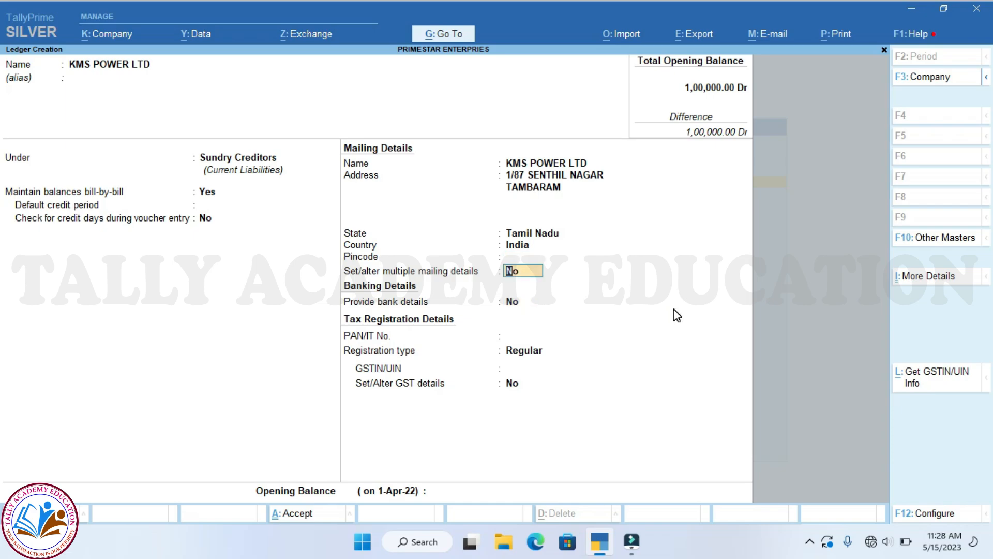
pyautogui.press('Return')
pyautogui.press('Return')
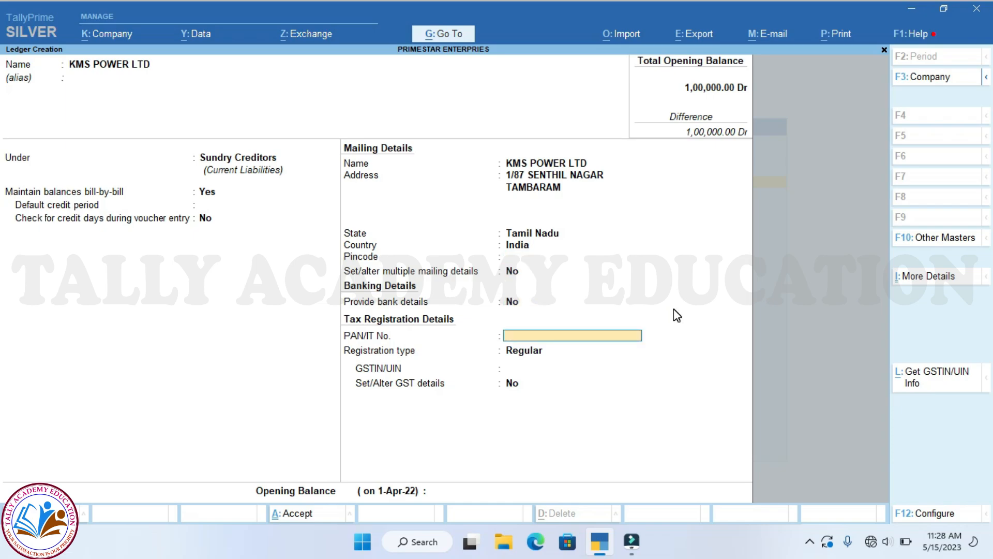
pyautogui.press('Return')
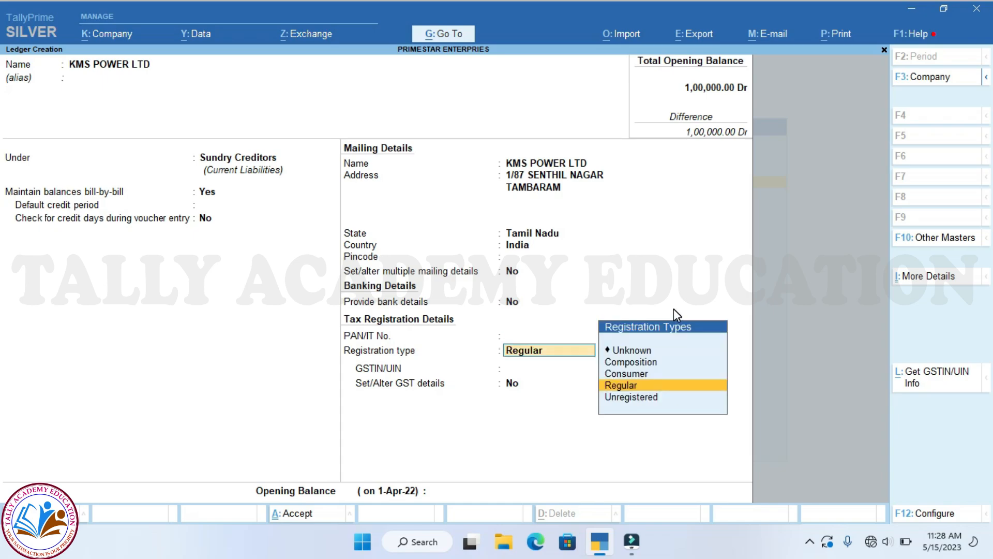
pyautogui.press('Return')
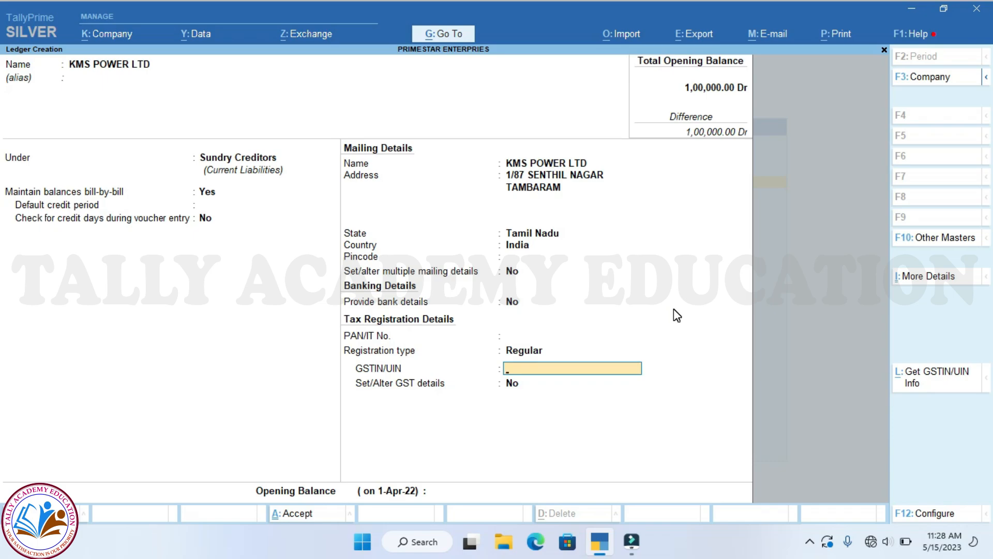
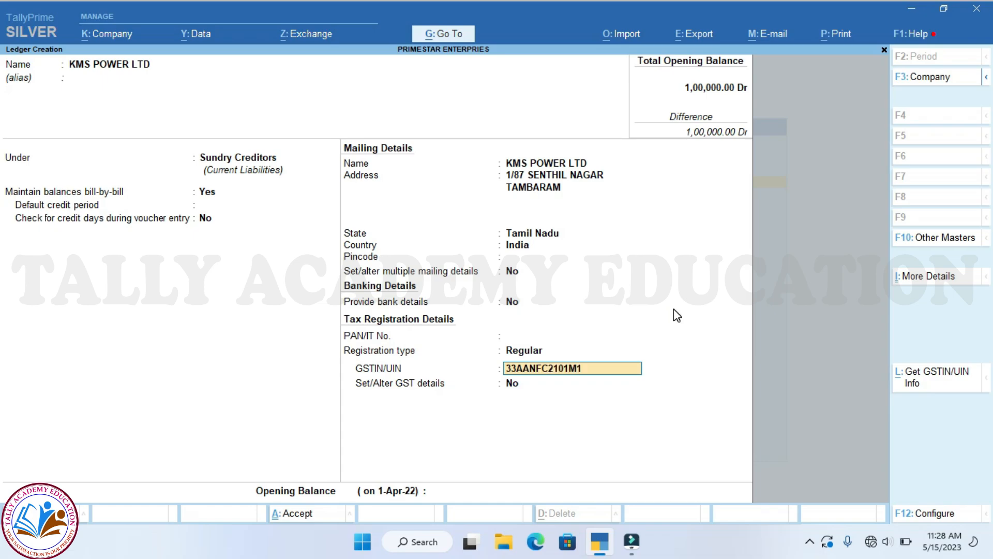
pyautogui.press('Return')
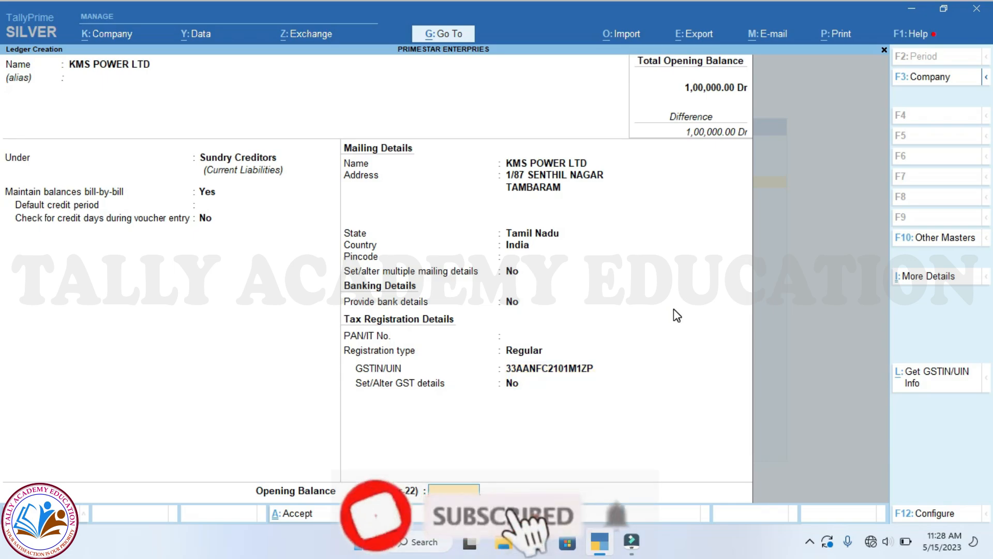
pyautogui.press('Return')
pyautogui.press('Return')
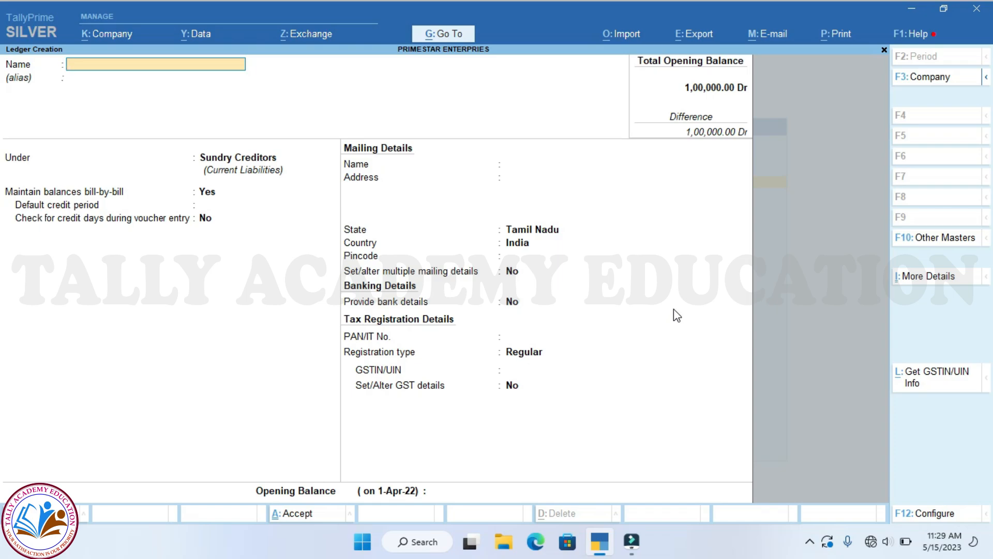
# - Leave ledger creation and start a Purchase voucher dated 15-05-2023
pyautogui.press('Escape')
pyautogui.press('y')
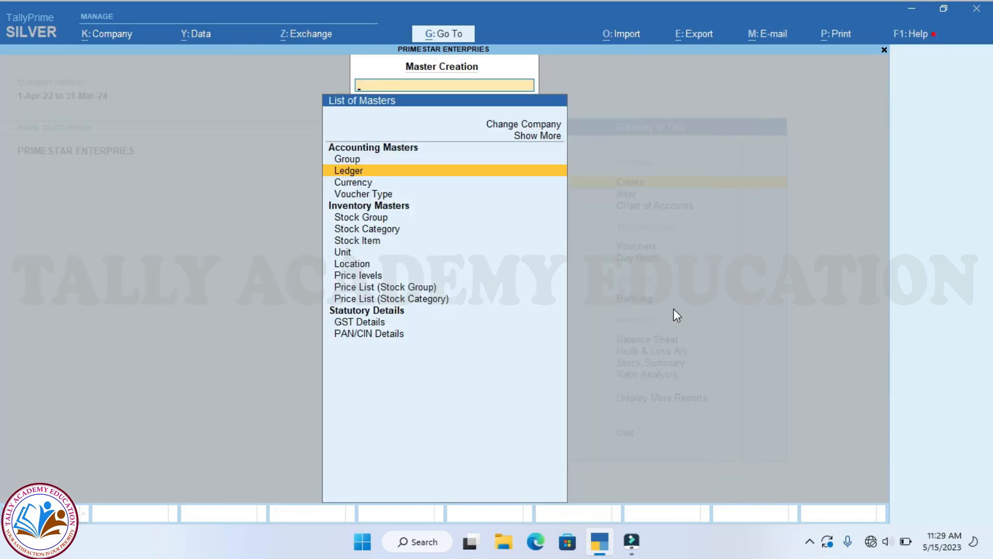
pyautogui.press('Escape')
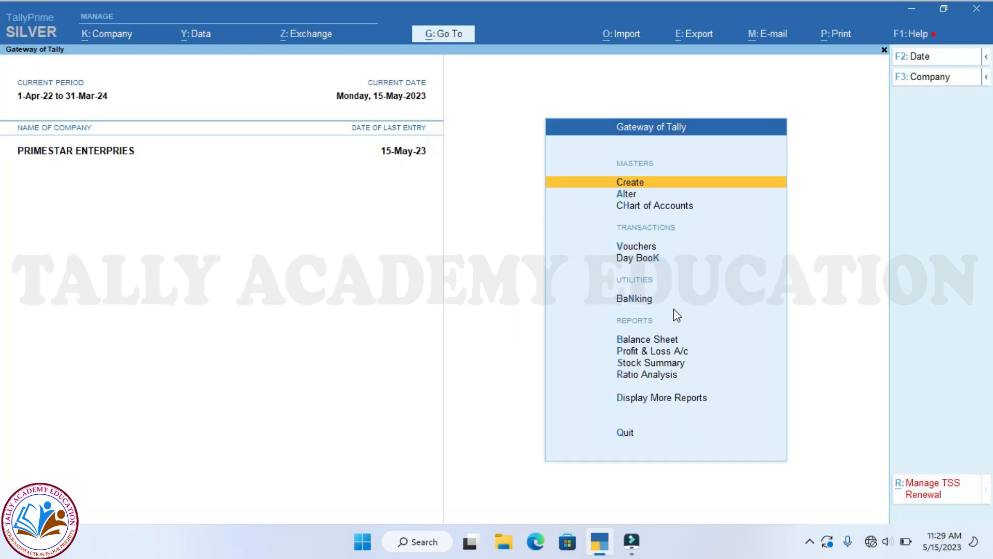
pyautogui.press('v')
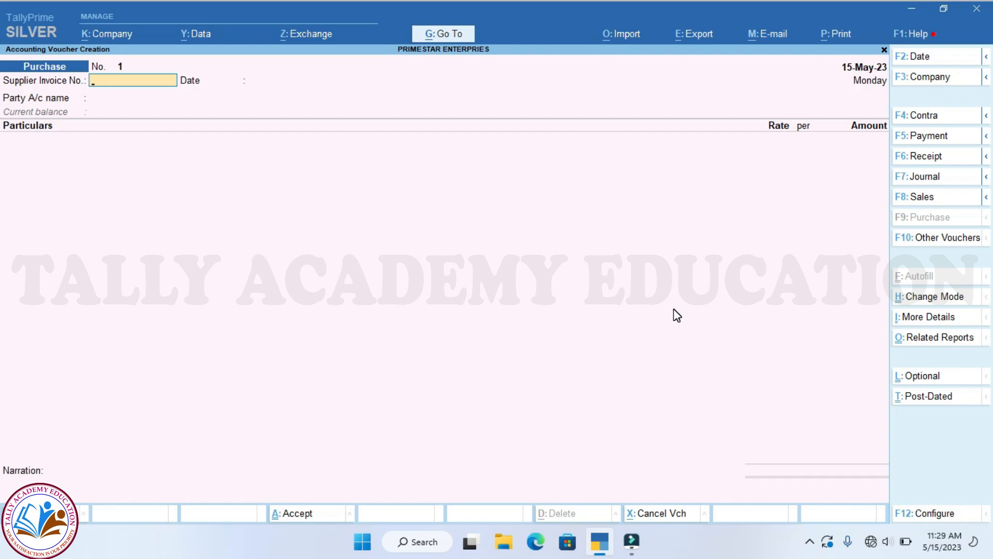
pyautogui.press('F2')
pyautogui.write('15.0')
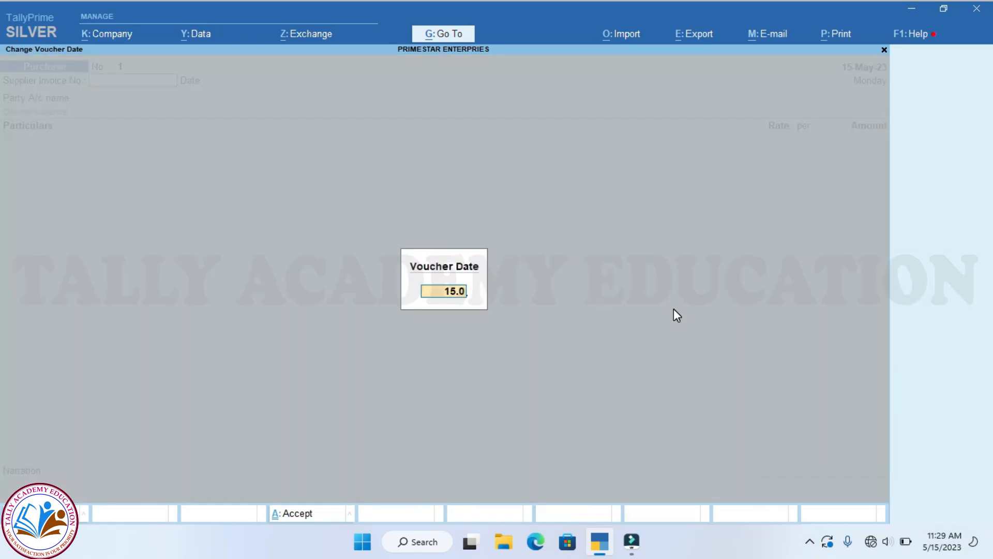
pyautogui.write('5.203')
pyautogui.press('BackSpace')
pyautogui.write('23')
pyautogui.press('Return')
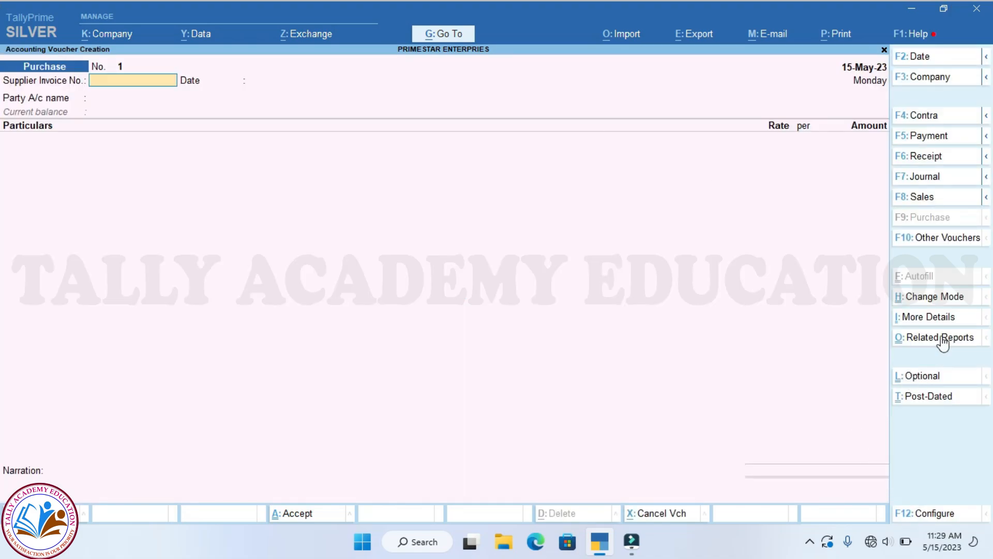
# - Keep the purchase voucher in Accounting Invoice mode
pyautogui.click(939, 297)
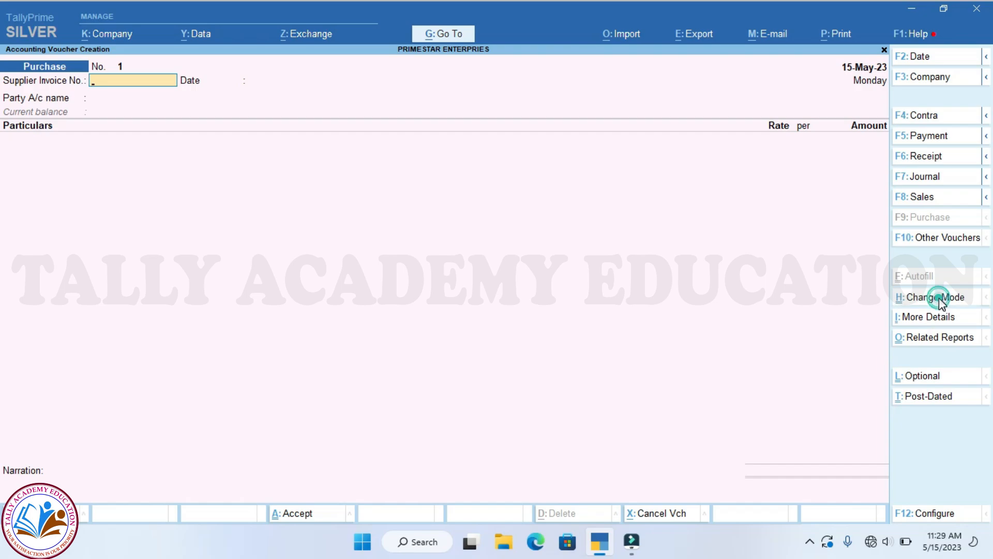
pyautogui.press('Up')
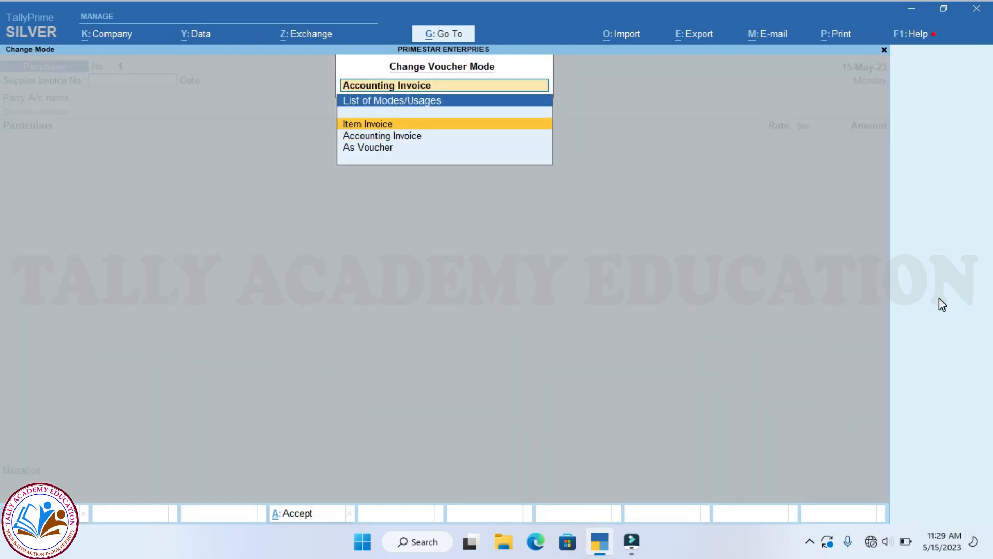
pyautogui.press('Down')
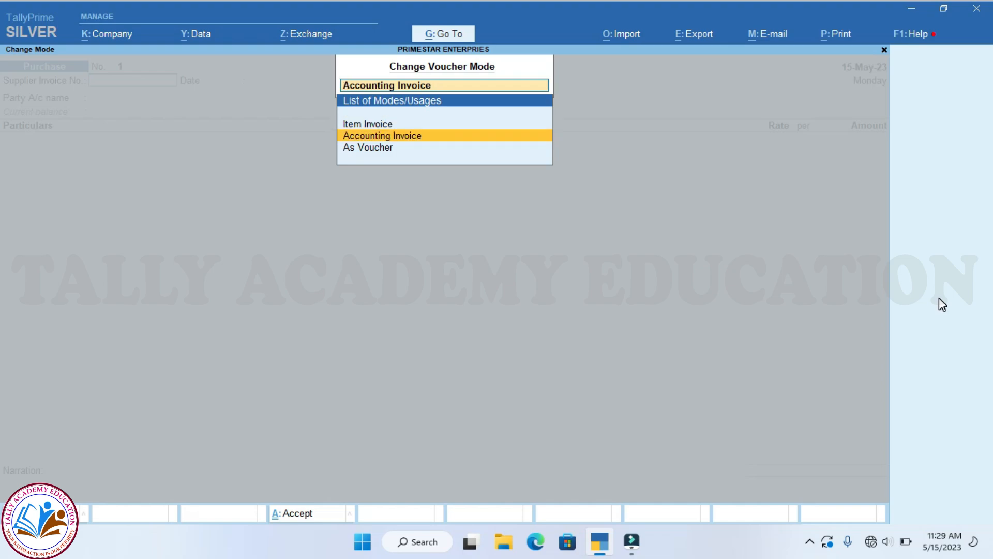
pyautogui.press('Down')
pyautogui.press('Up')
pyautogui.press('Return')
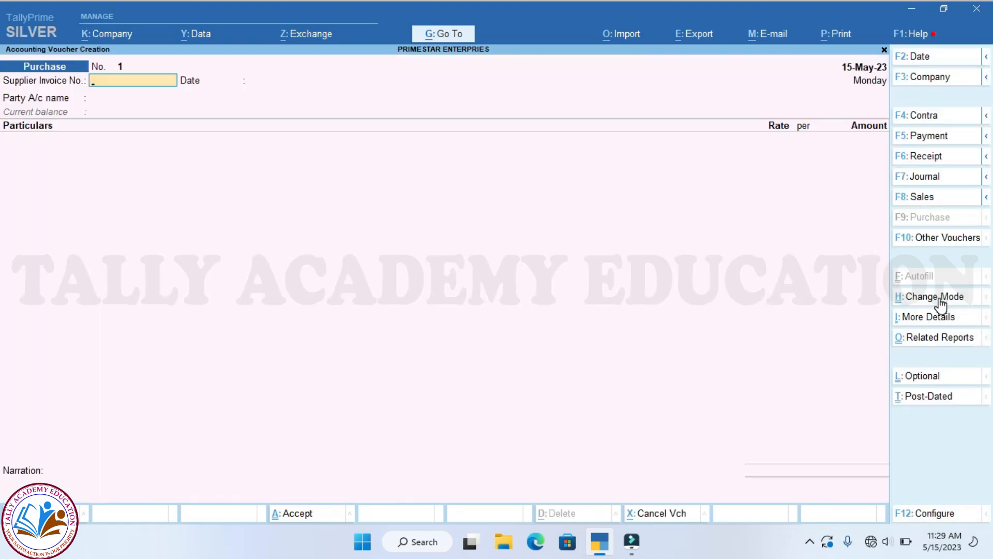
# - Enter the supplier invoice number, keep date 15-May-23, and select KMS POWER LTD as party
pyautogui.write('1/8756')
pyautogui.press('Return')
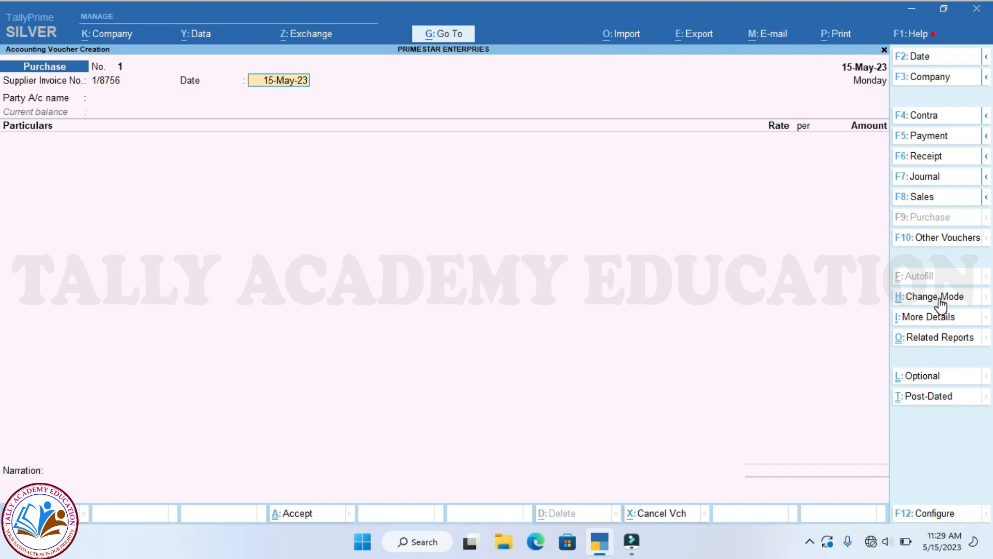
pyautogui.press('Return')
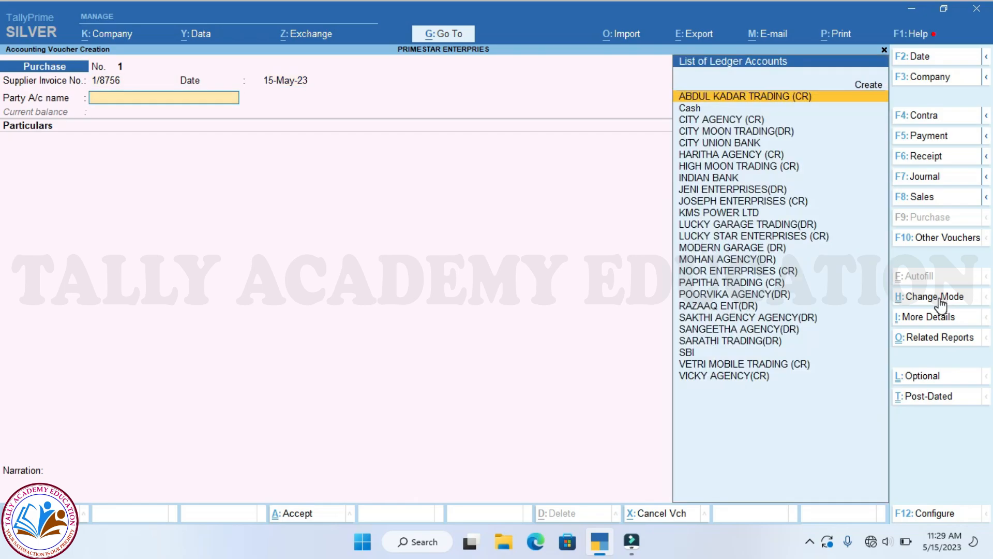
pyautogui.write('KM')
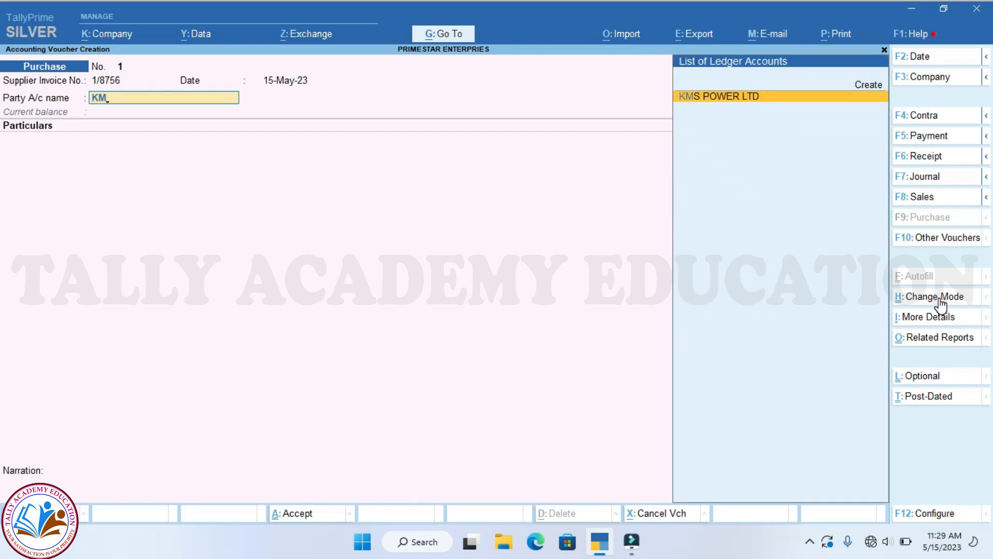
pyautogui.press('Return')
pyautogui.press('Return')
pyautogui.press('Return')
pyautogui.press('Return')
pyautogui.press('Return')
pyautogui.press('Return')
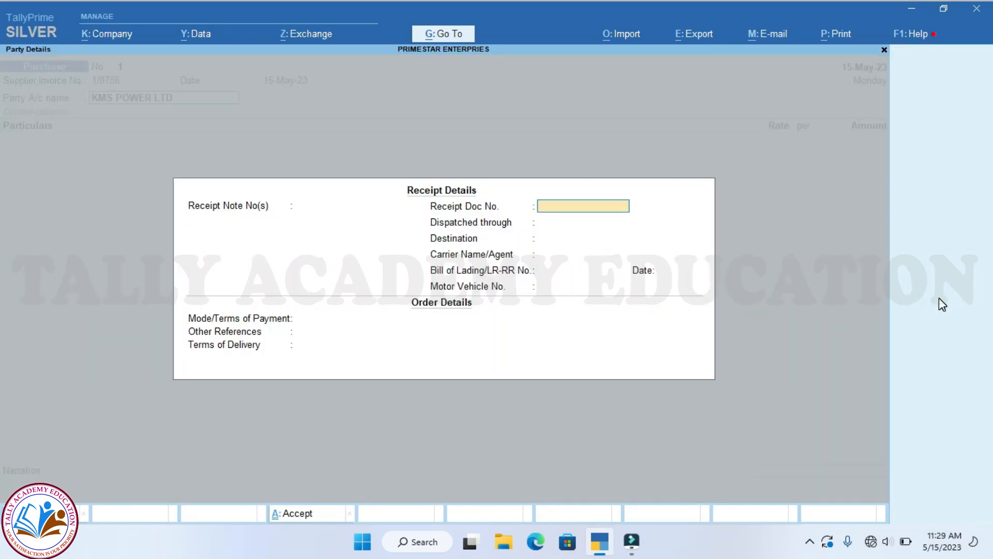
pyautogui.press('Return')
pyautogui.press('Return')
pyautogui.press('Return')
pyautogui.press('Return')
pyautogui.press('Return')
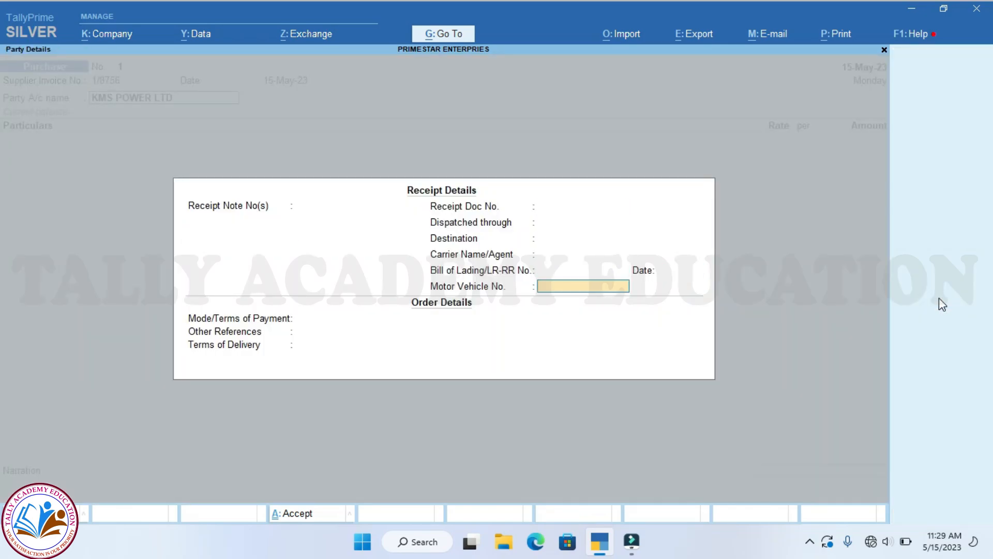
pyautogui.press('Return')
pyautogui.press('Return')
pyautogui.press('Return')
pyautogui.press('Return')
pyautogui.press('Return')
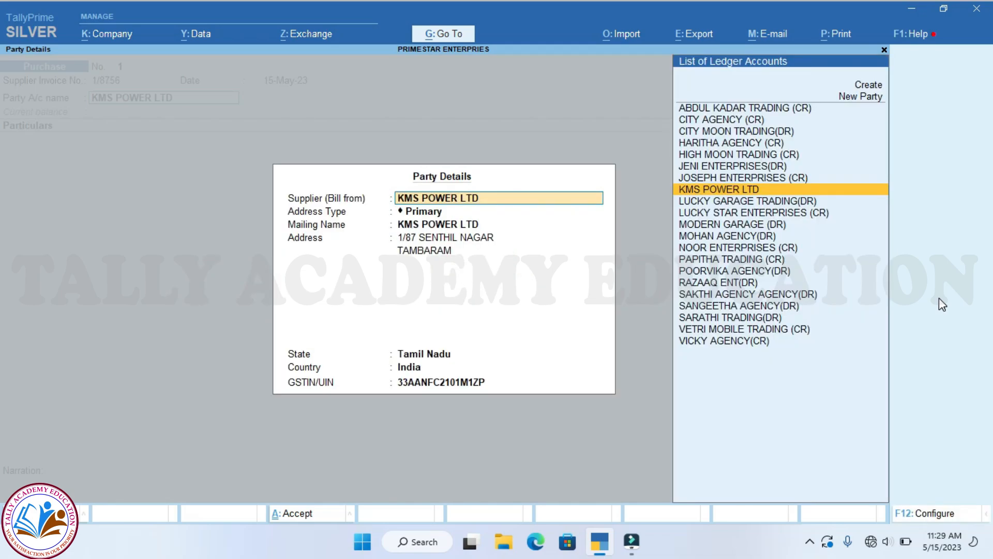
pyautogui.press('Return')
pyautogui.press('Return')
pyautogui.press('Return')
pyautogui.press('Return')
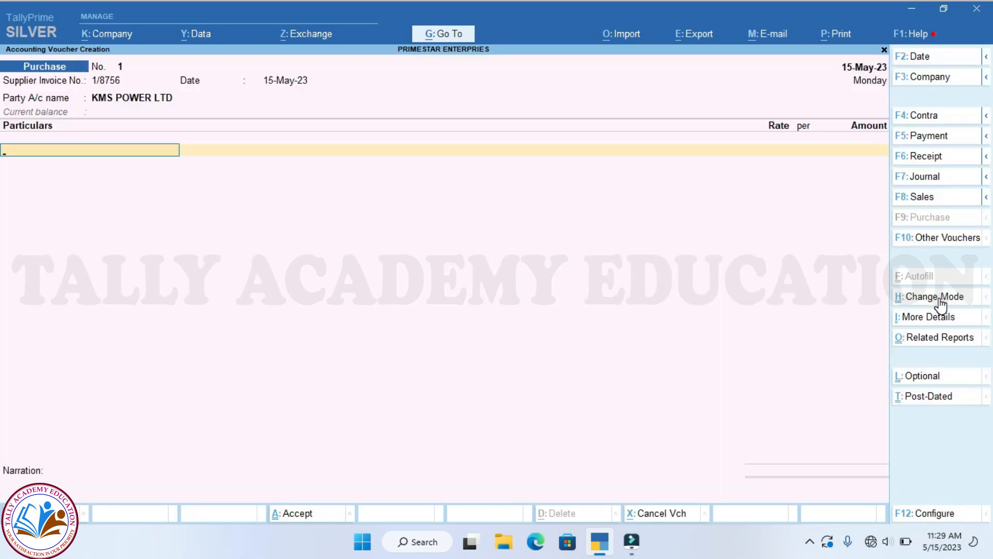
# - Add Installation Service Charges 10,500 plus INPUT CGST and INPUT SGST at 945 each
pyautogui.write('INS')
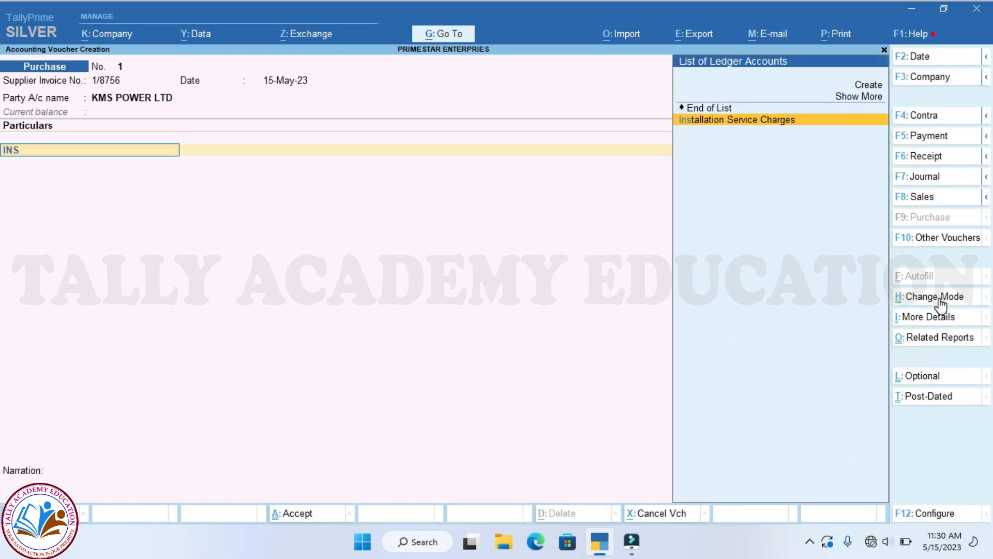
pyautogui.press('Return')
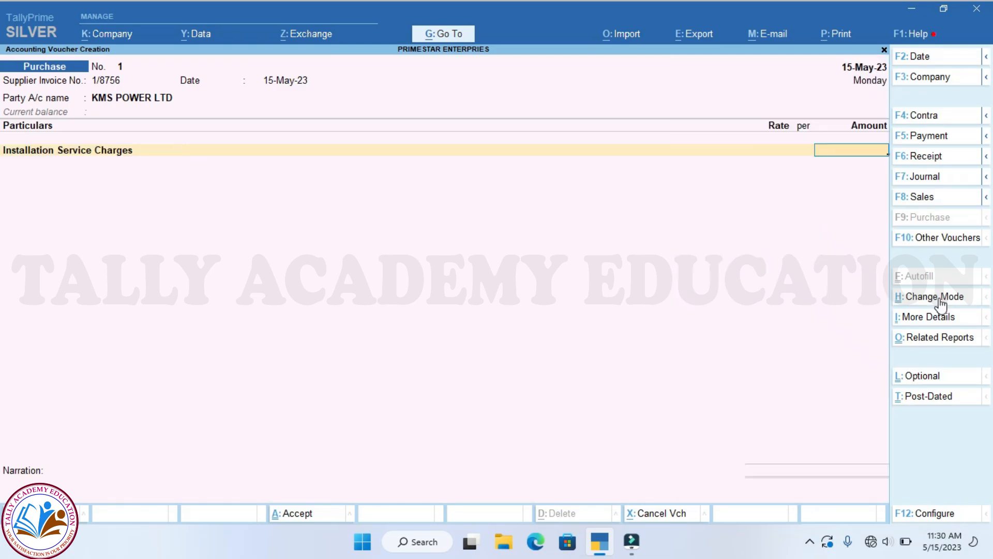
pyautogui.write('10500')
pyautogui.press('Return')
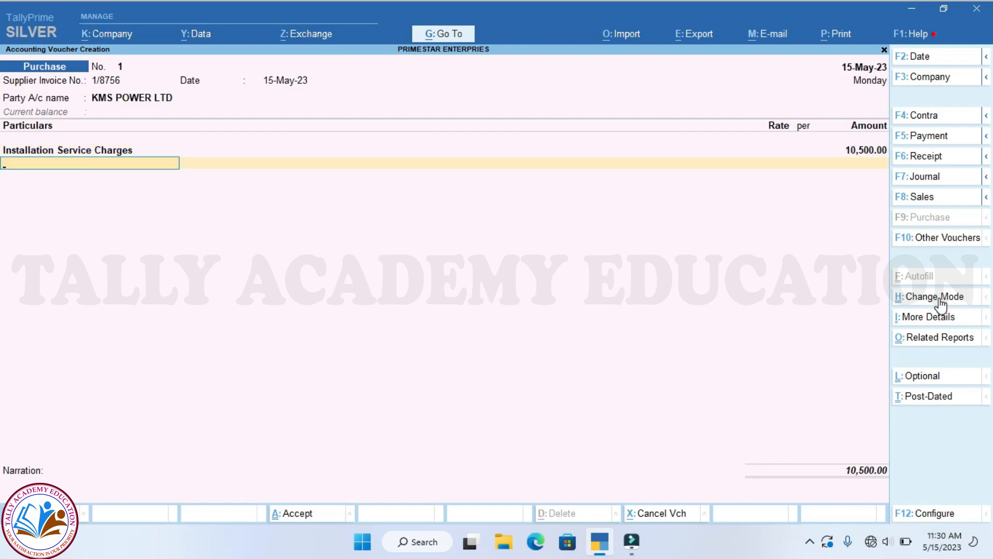
pyautogui.write('IN')
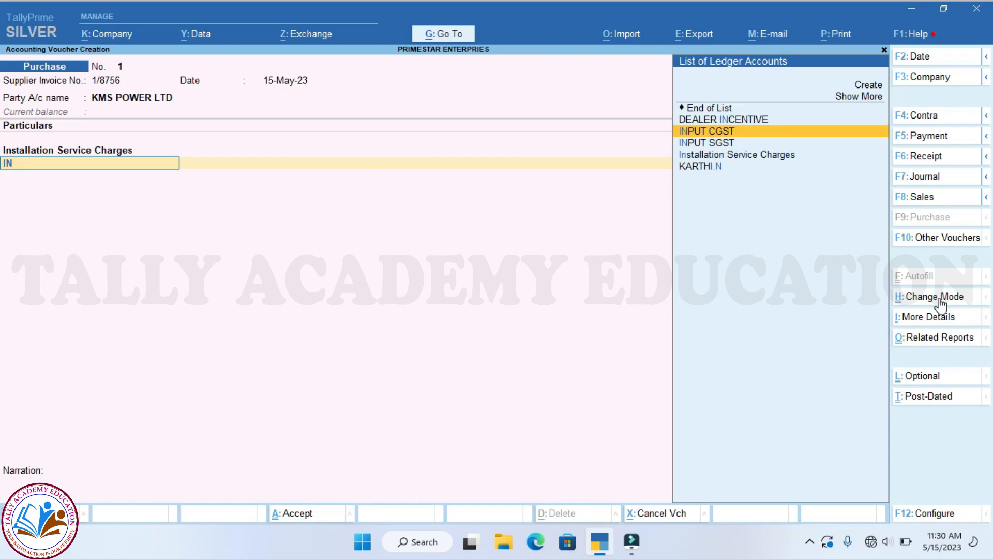
pyautogui.press('Return')
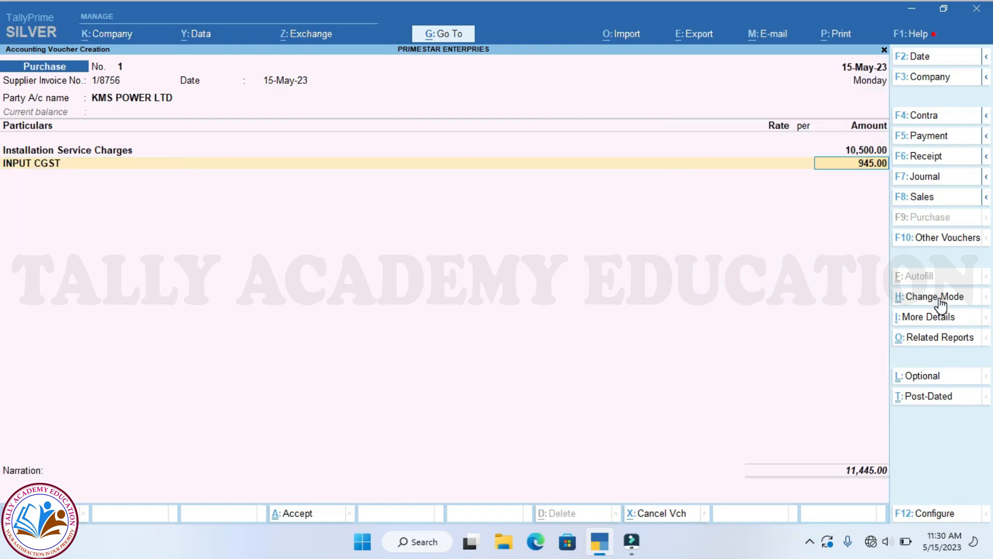
pyautogui.press('Return')
pyautogui.write('IN')
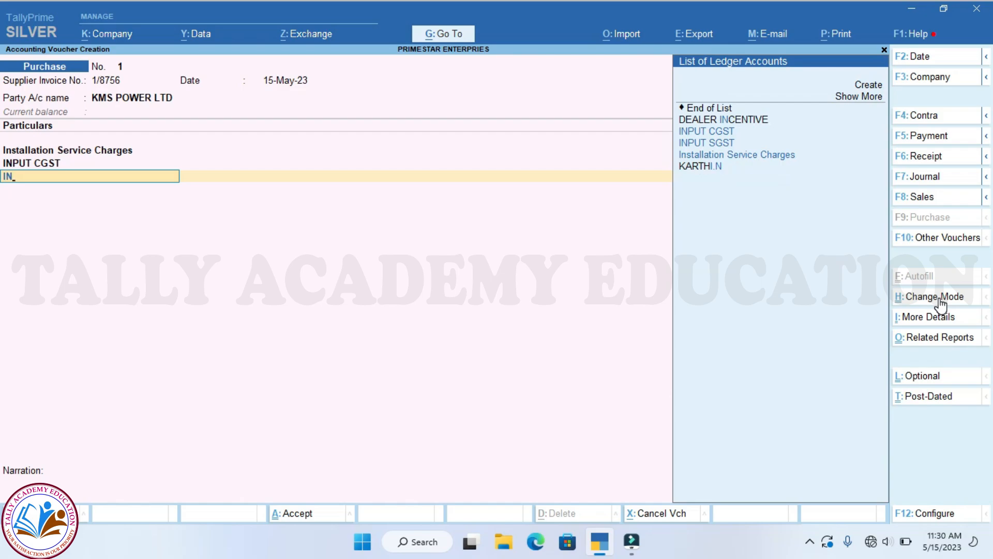
pyautogui.press('Down')
pyautogui.press('Down')
pyautogui.press('Return')
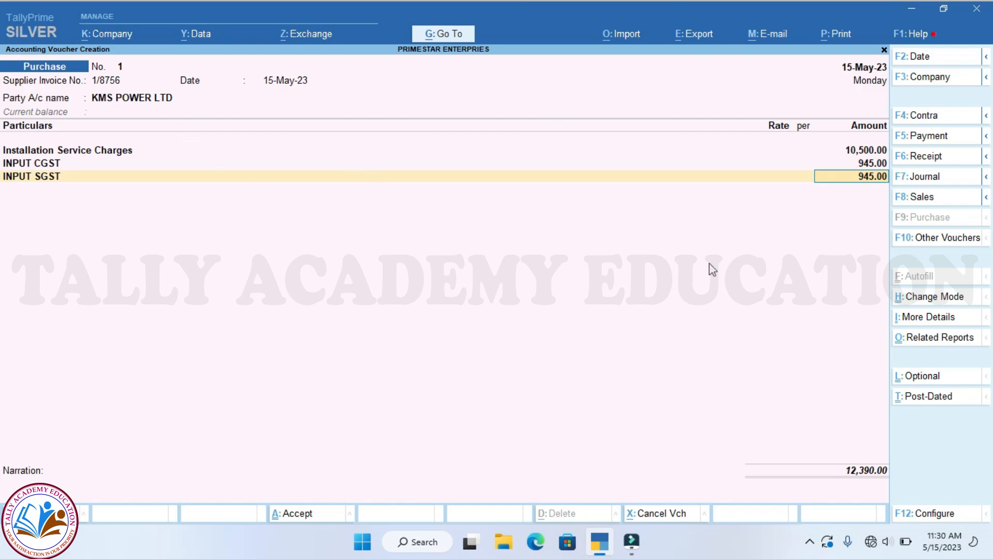
# - Check the detailed GST Tax Analysis (1,890 tax on 10,500), then finish the voucher lines
pyautogui.click(939, 338)
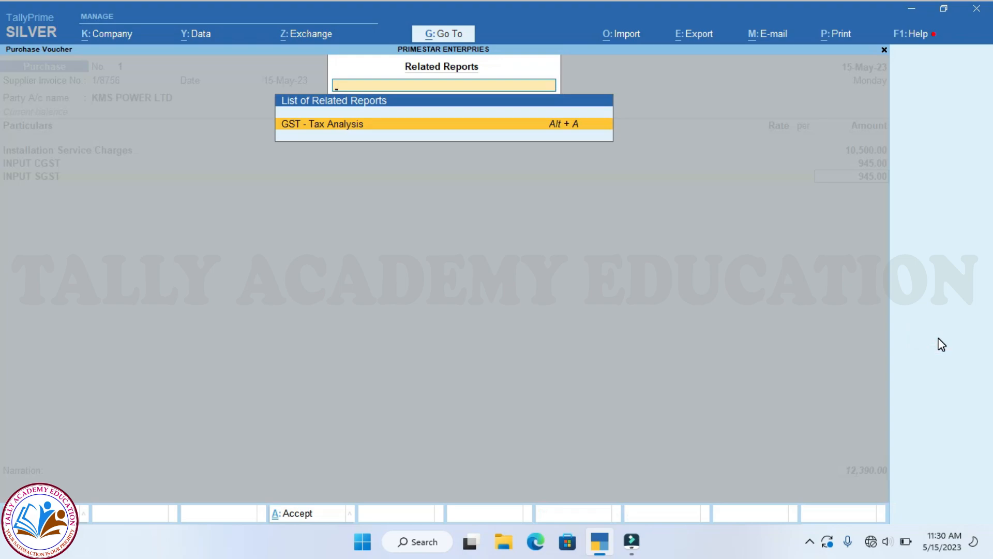
pyautogui.press('Return')
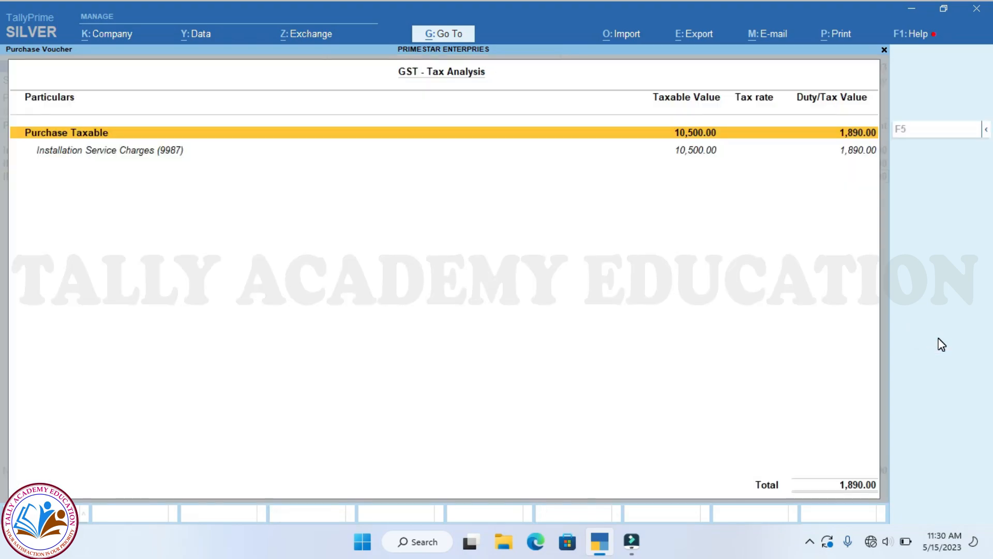
pyautogui.click(987, 132)
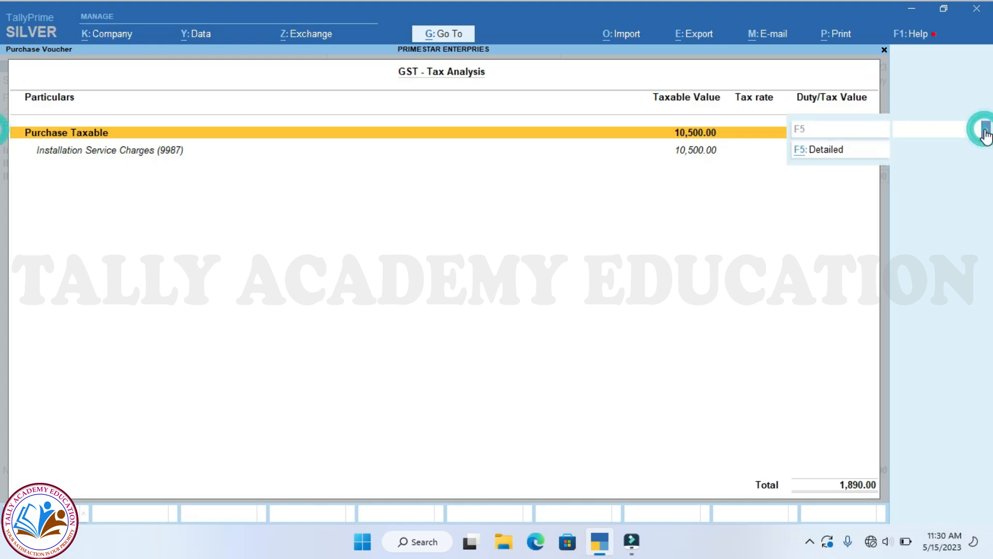
pyautogui.click(807, 155)
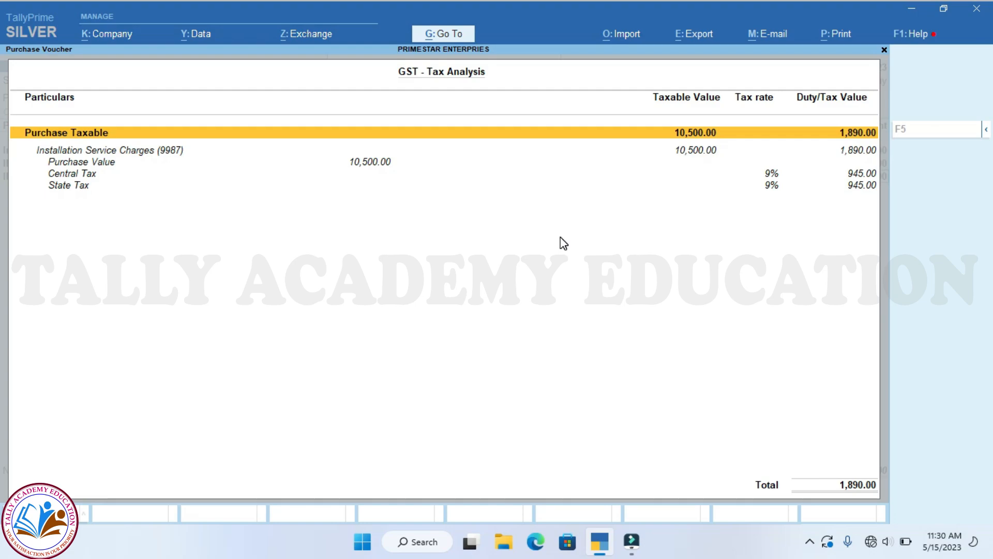
pyautogui.press('Escape')
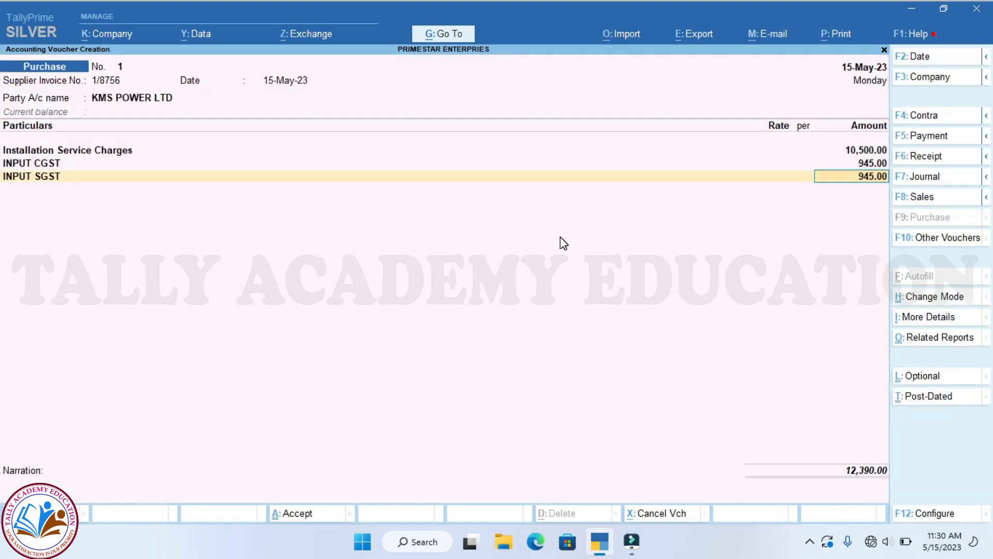
pyautogui.press('Return')
pyautogui.press('Return')
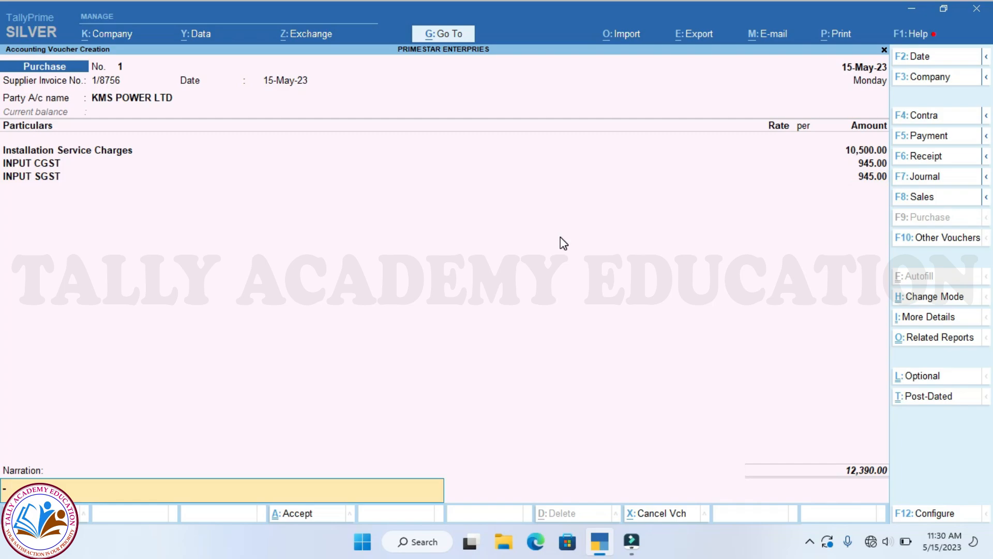
pyautogui.press('Return')
pyautogui.press('Return')
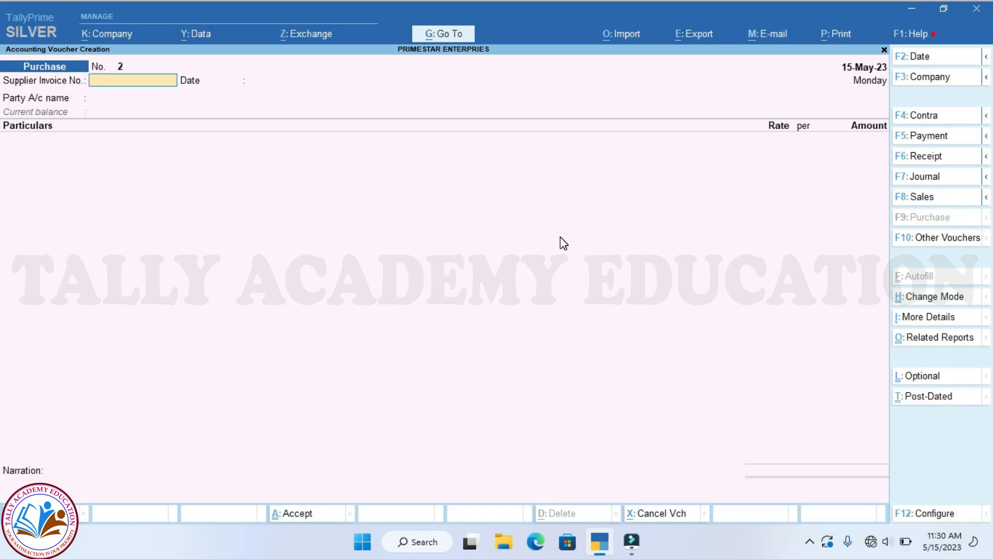